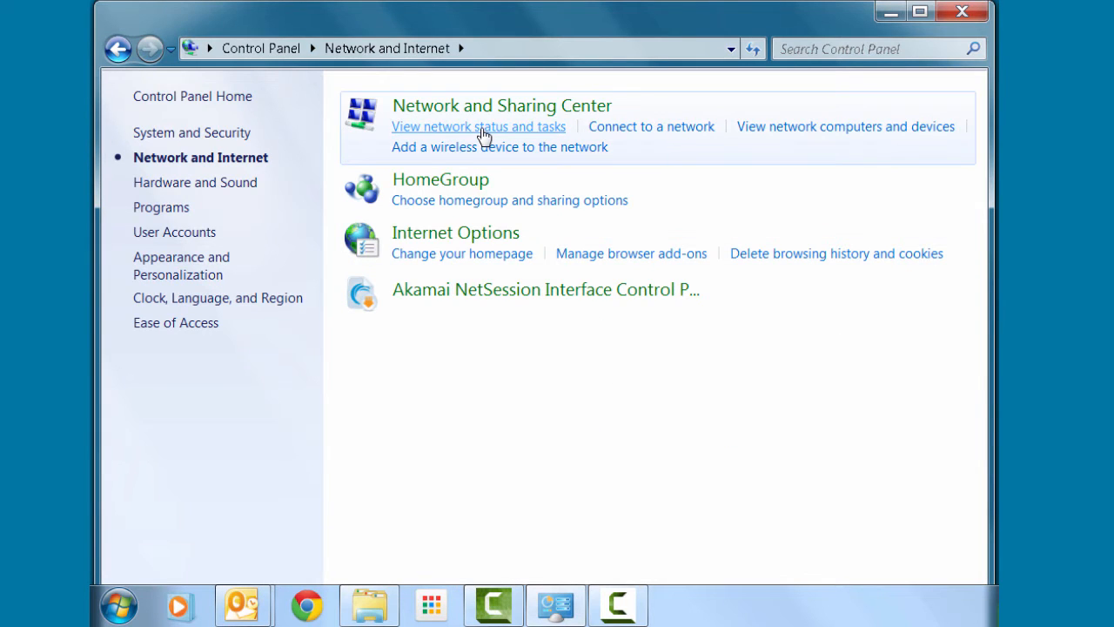
# Step: Check that Local Area Connection 2's TCP/IPv4 obtains IP and DNS addresses automatically, and keep those settings
pyautogui.click(483, 128)
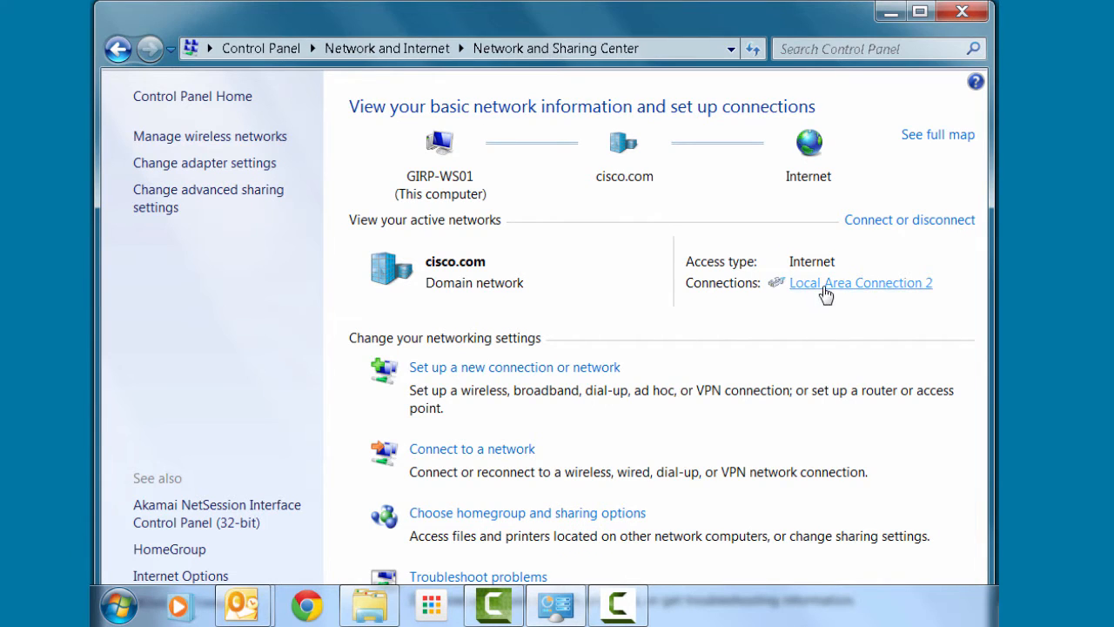
pyautogui.click(822, 291)
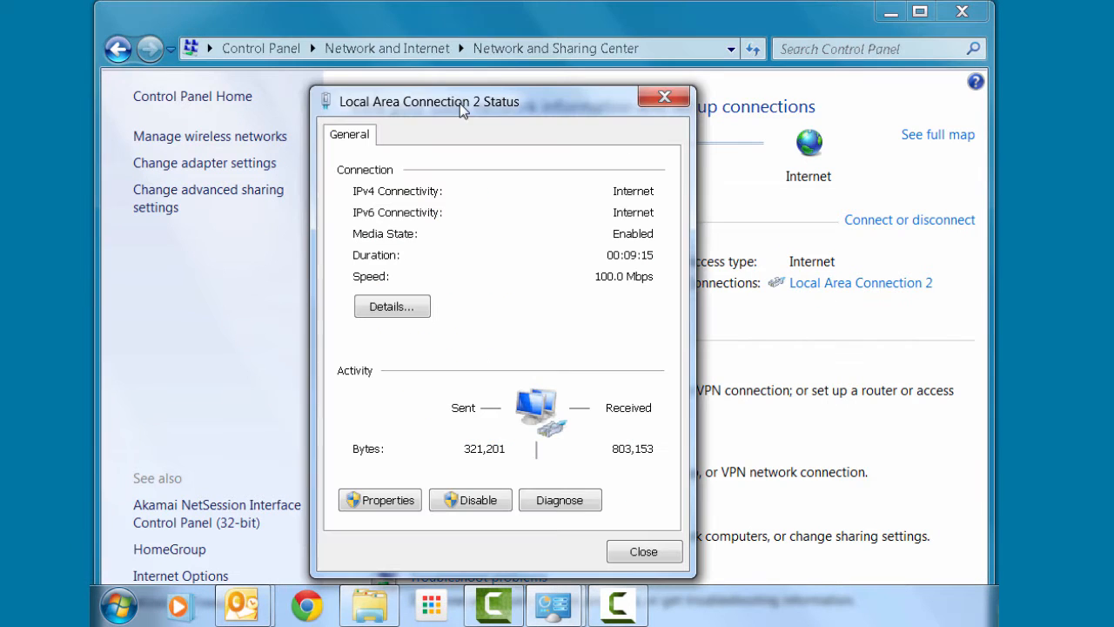
pyautogui.click(384, 501)
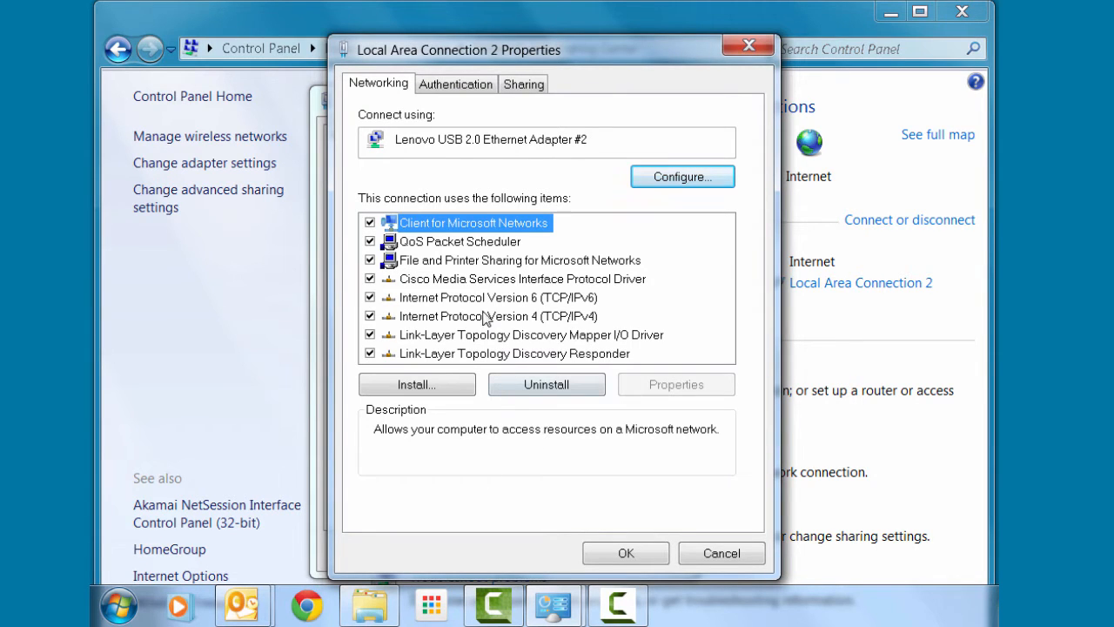
pyautogui.click(479, 319)
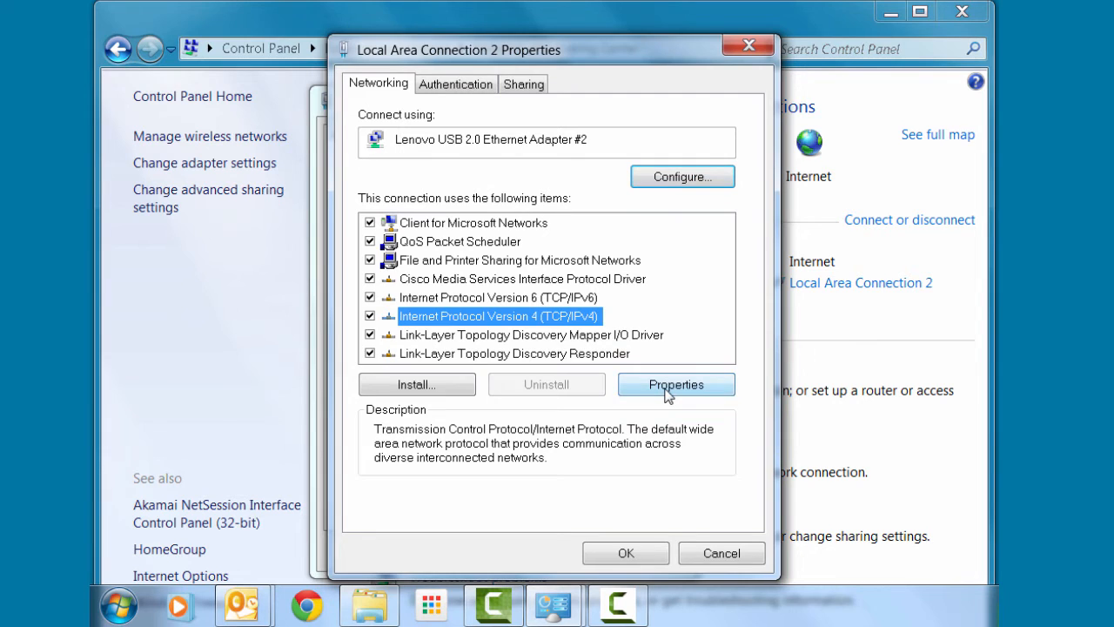
pyautogui.click(668, 388)
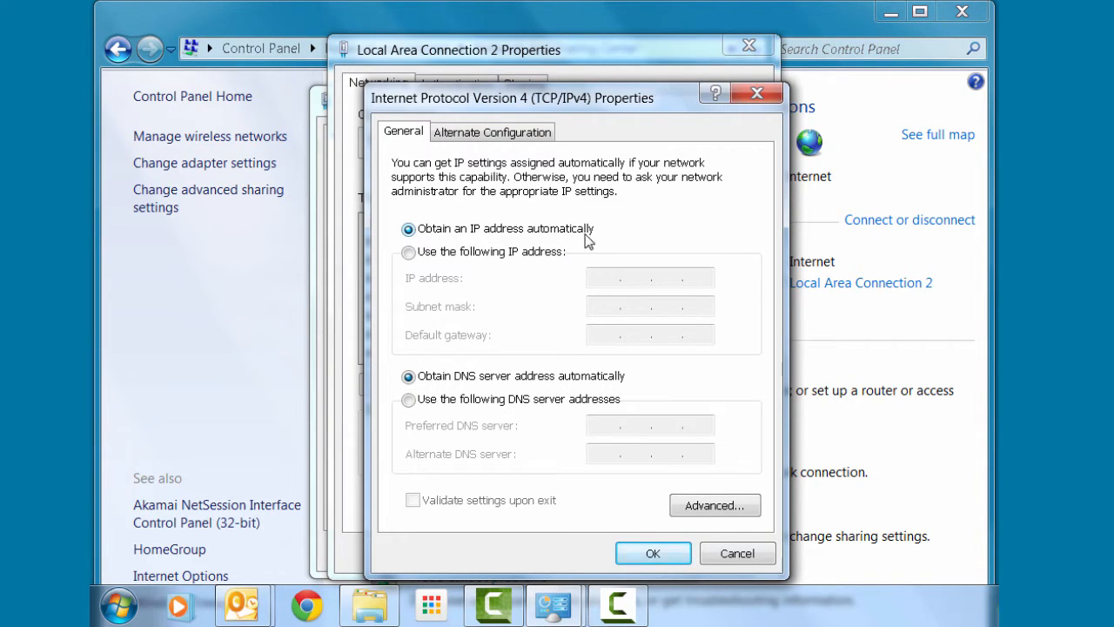
pyautogui.click(652, 552)
pyautogui.click(647, 553)
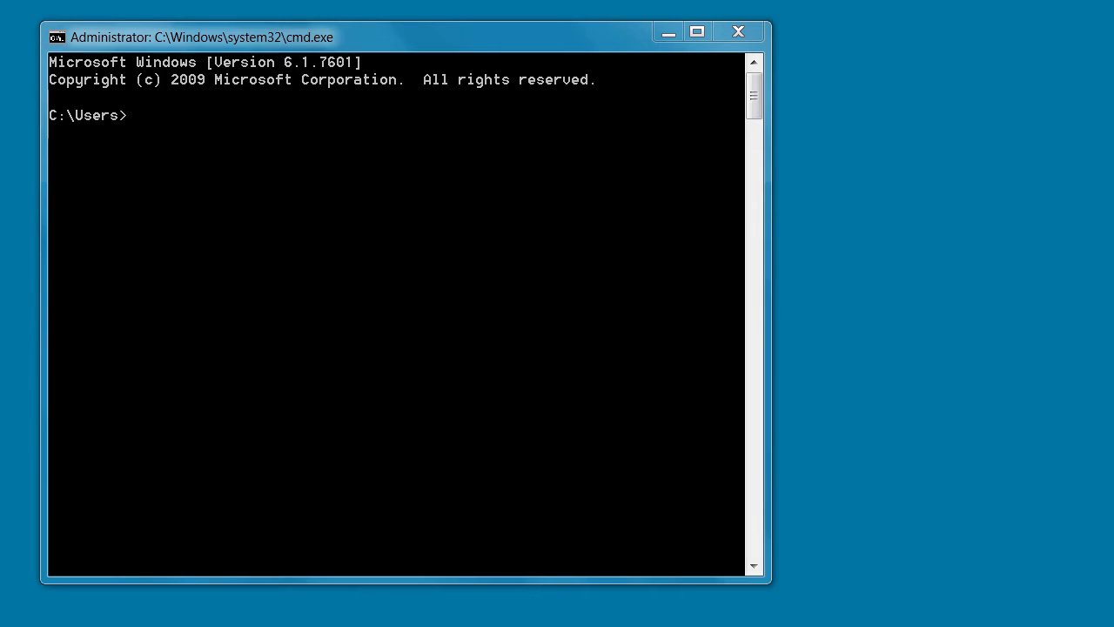
# Step: Run ipconfig/all in Command Prompt and locate the Default Gateway 10.10.10.1
pyautogui.click(140, 118)
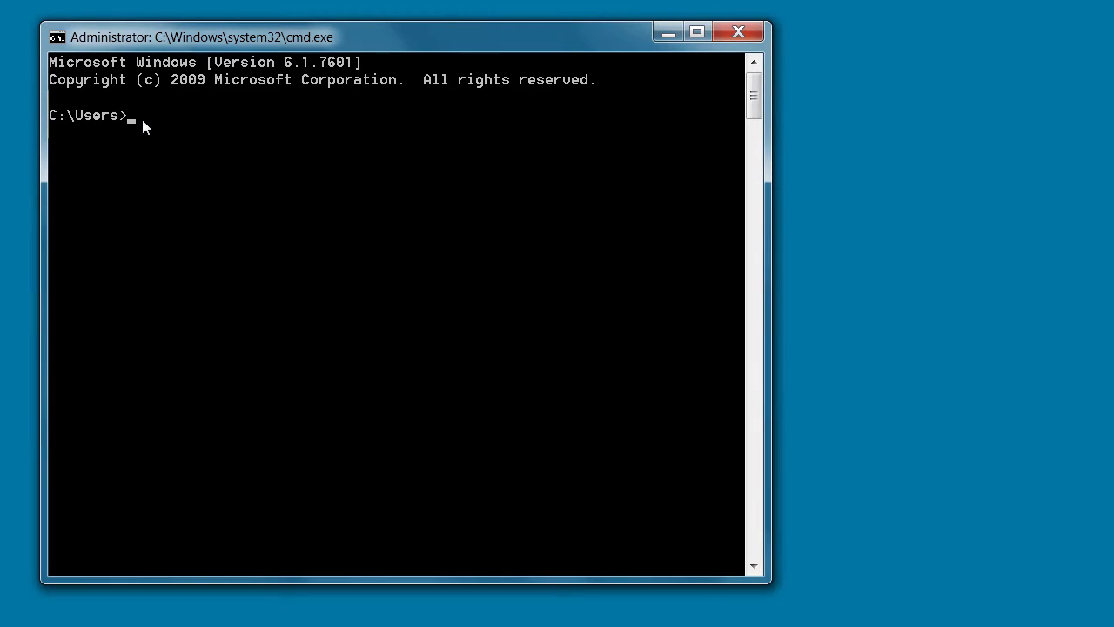
pyautogui.write('ipconfig/all')
pyautogui.press('Return')
pyautogui.moveTo(759, 208); pyautogui.dragTo(759, 143)
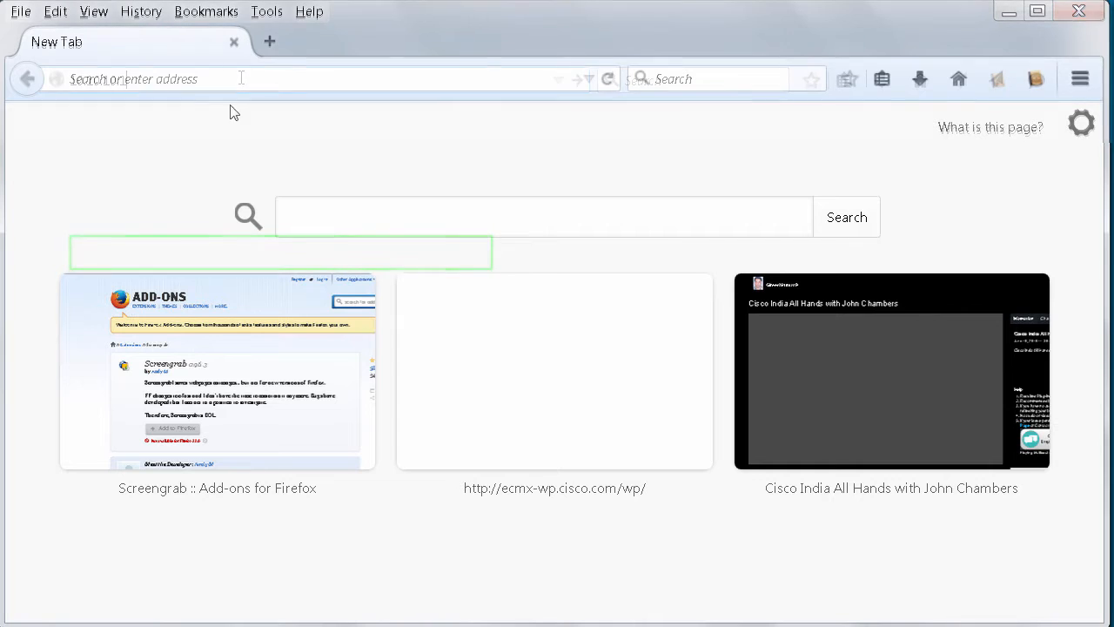
# Step: Load the router's web page at 10.10.10.1 in Firefox
pyautogui.click(231, 82)
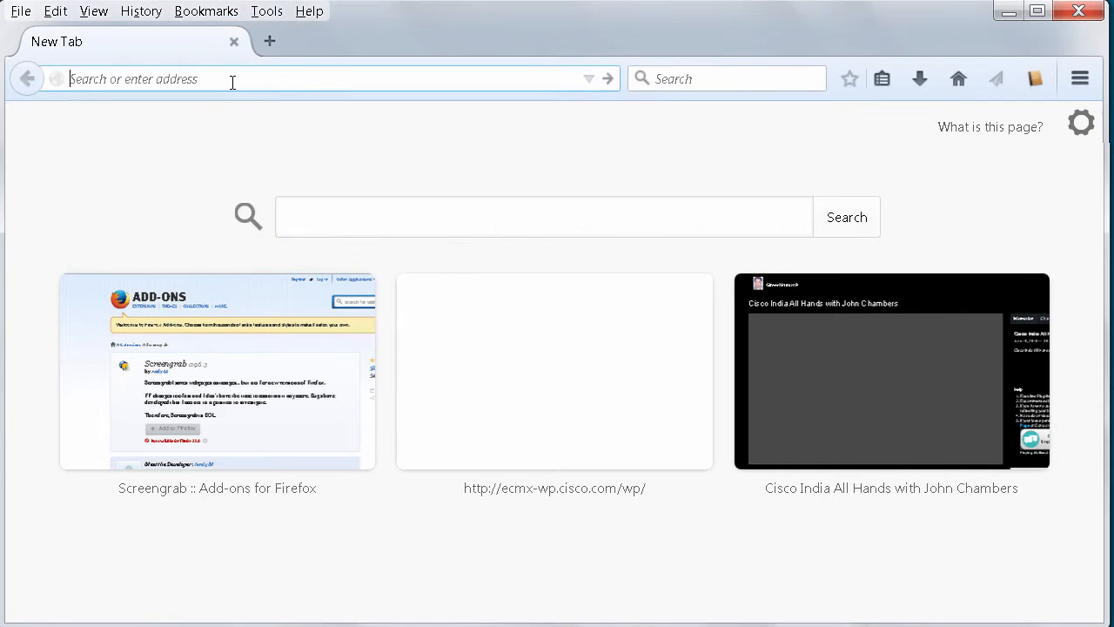
pyautogui.write('10.10.1')
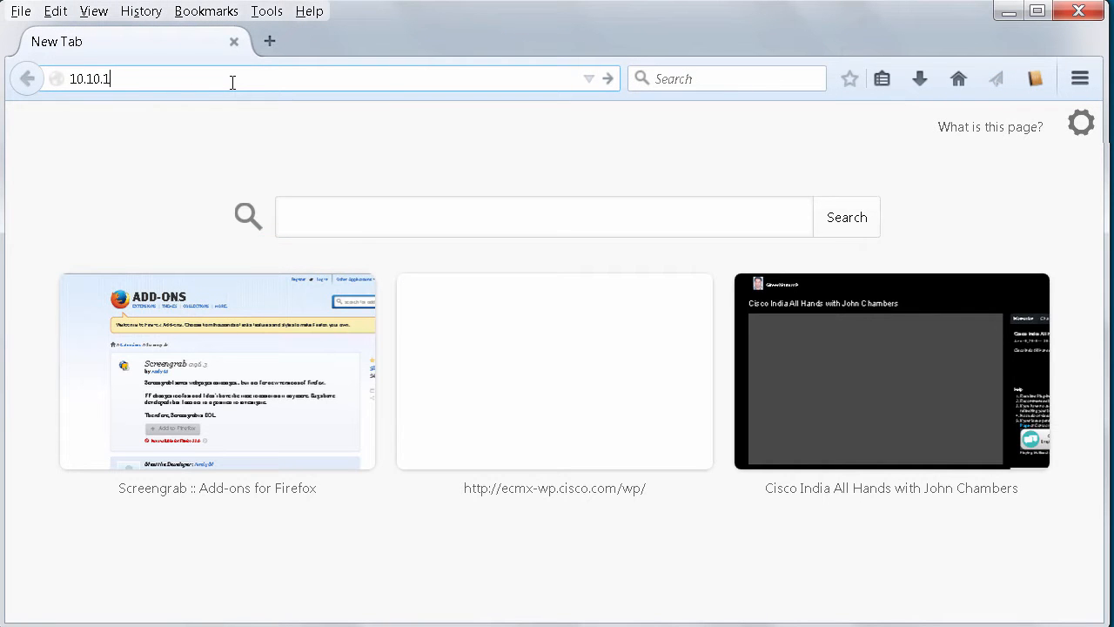
pyautogui.write('0.1')
pyautogui.press('Return')
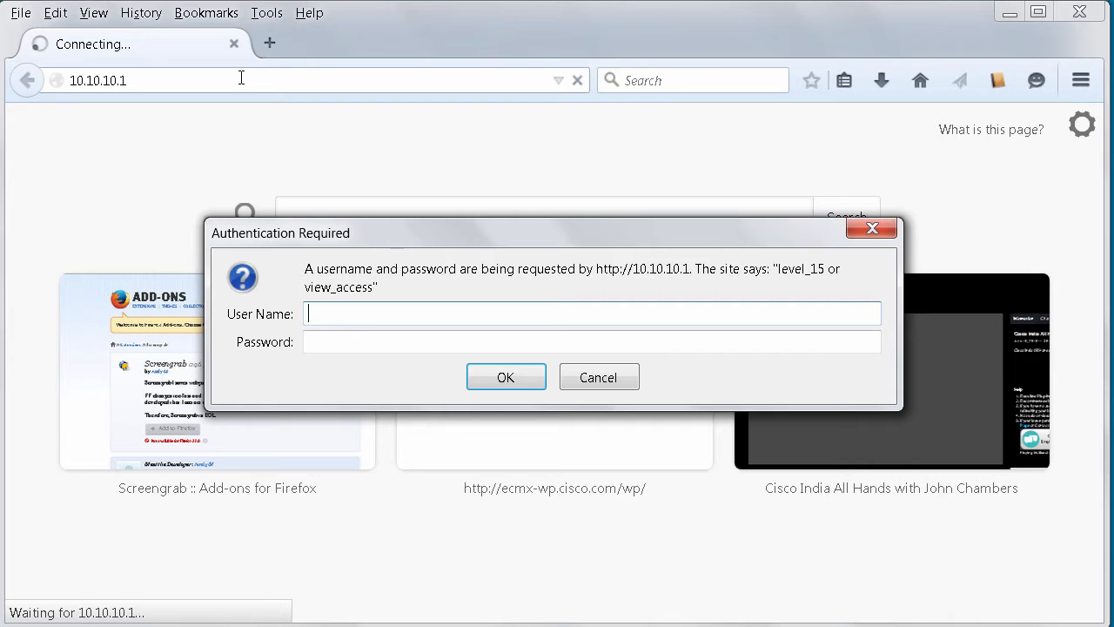
# Step: Log in with the router's default username and password
pyautogui.write('cisco')
pyautogui.press('Tab')
pyautogui.write('cisco')
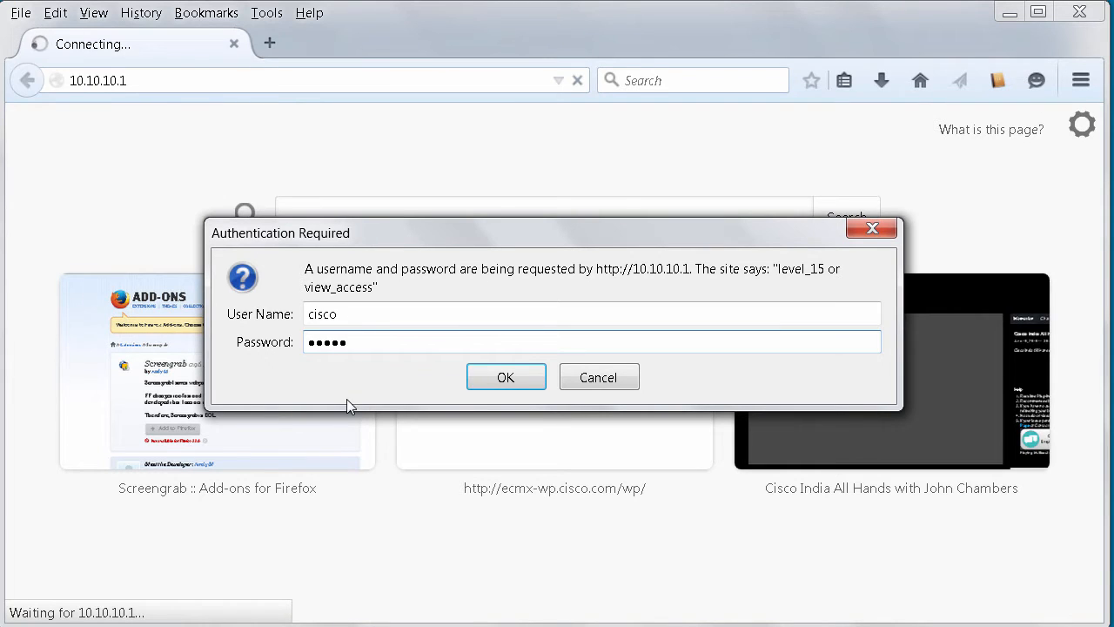
pyautogui.click(506, 380)
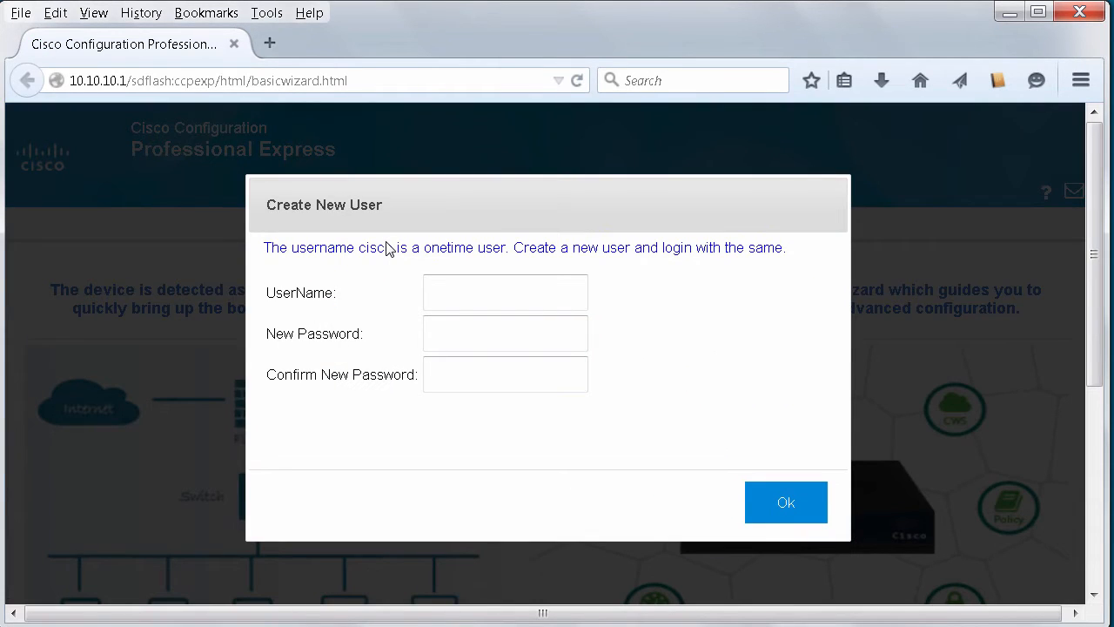
# Step: Create a new user with a chosen administrator username and password, confirming the password
pyautogui.click(459, 291)
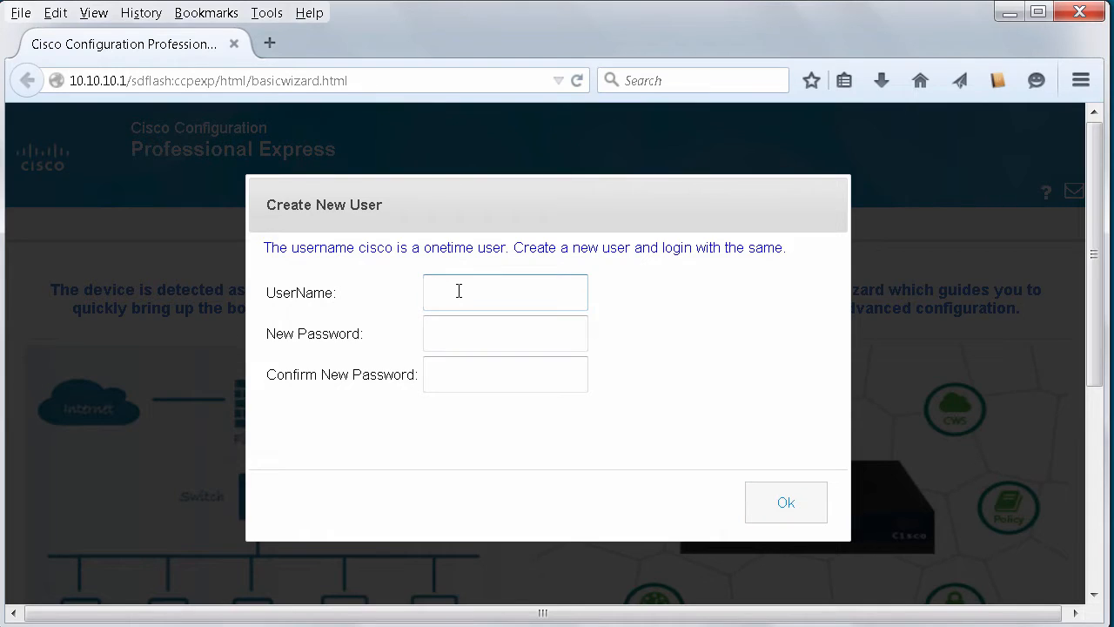
pyautogui.write('admin')
pyautogui.press('Tab')
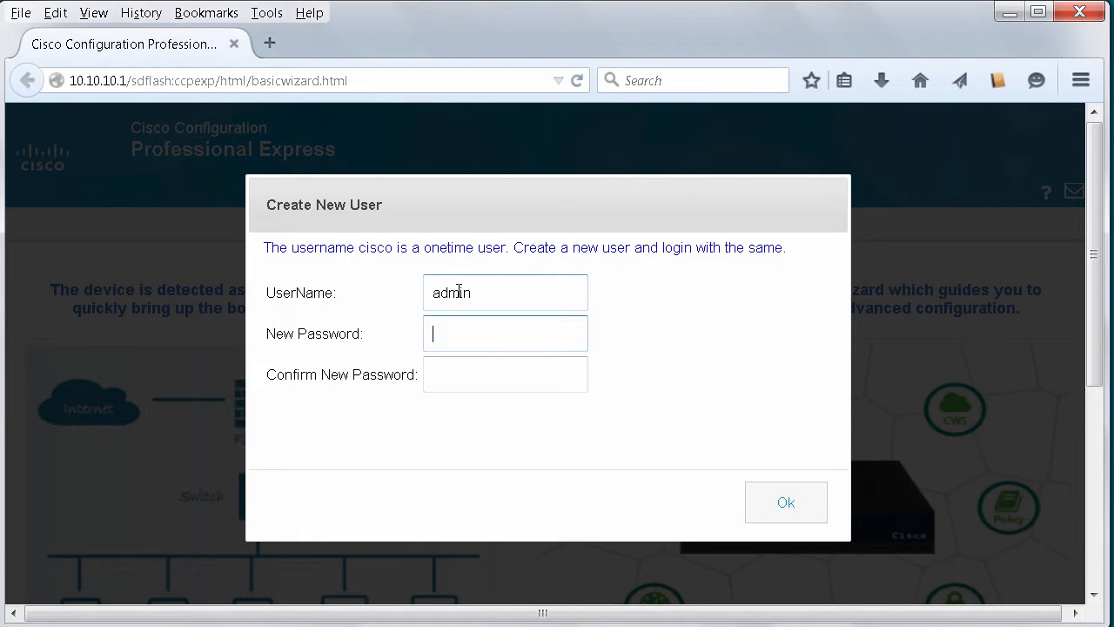
pyautogui.write('cisco')
pyautogui.click(470, 383)
pyautogui.write('cis')
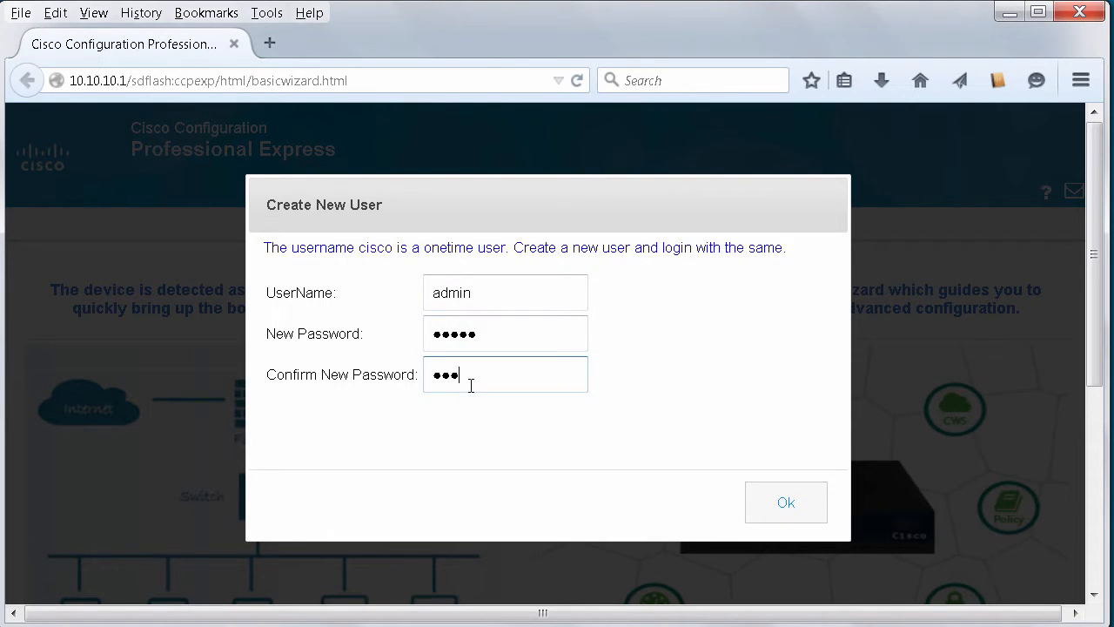
pyautogui.write('co')
pyautogui.click(770, 514)
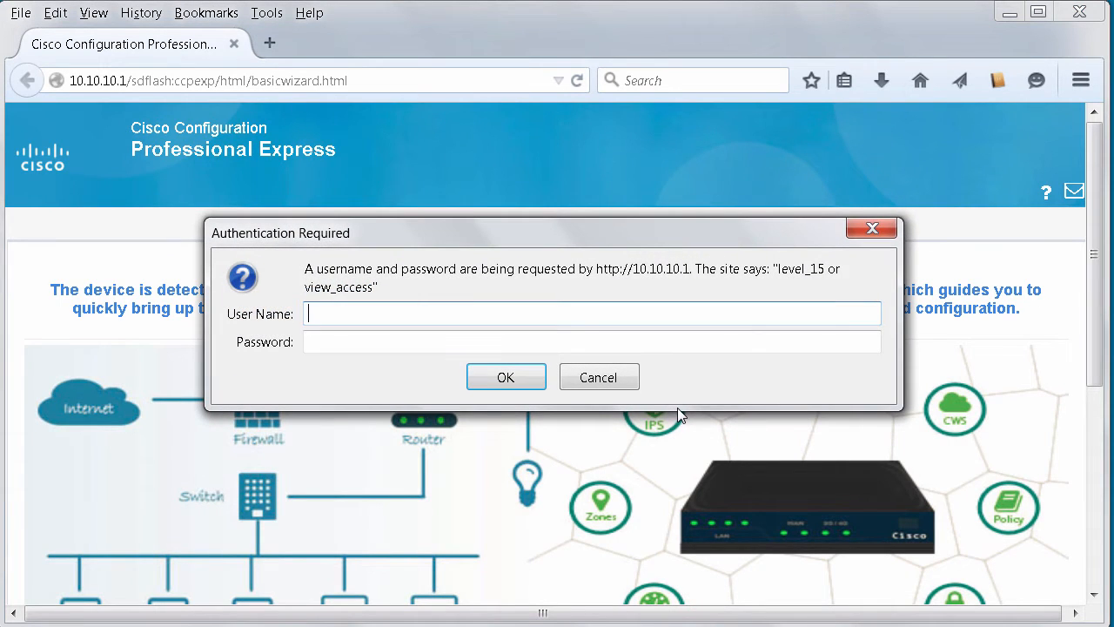
# Step: Sign back in using the new administrator username and password
pyautogui.write('admin')
pyautogui.press('Tab')
pyautogui.write('cisco')
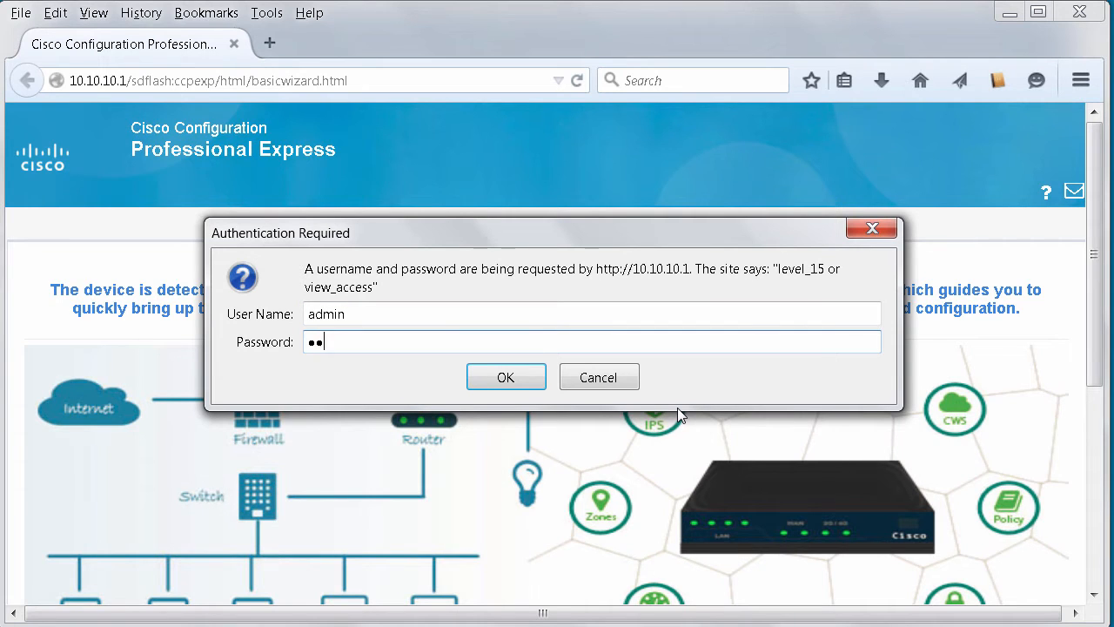
pyautogui.click(510, 376)
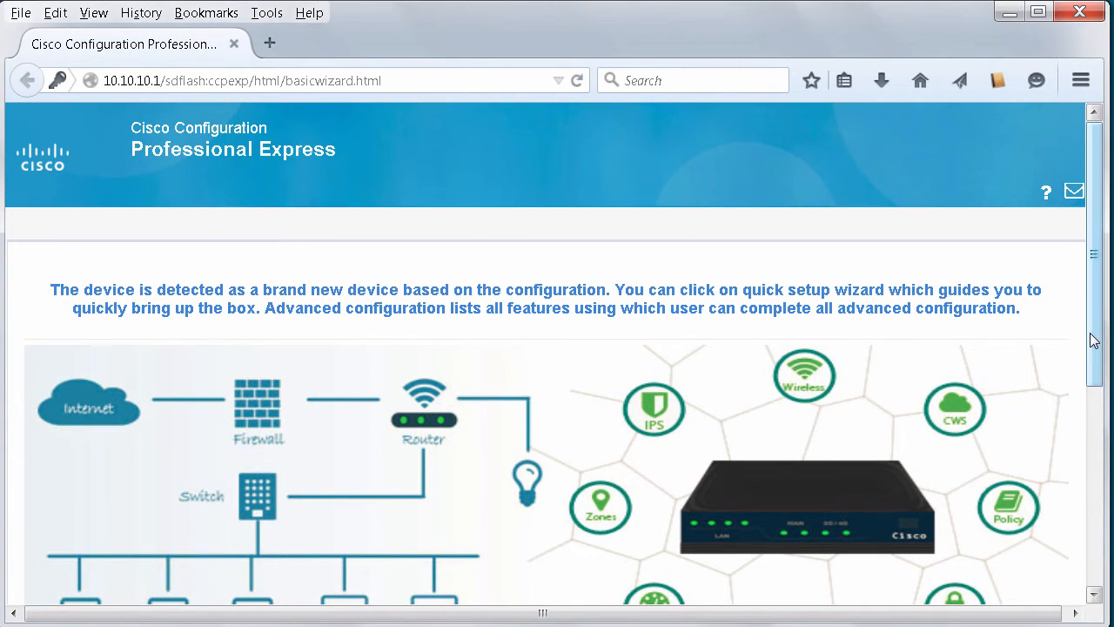
# Step: Launch the Quick Setup Wizard from the home page and view its welcome checklist
pyautogui.moveTo(1088, 343); pyautogui.dragTo(1088, 549)
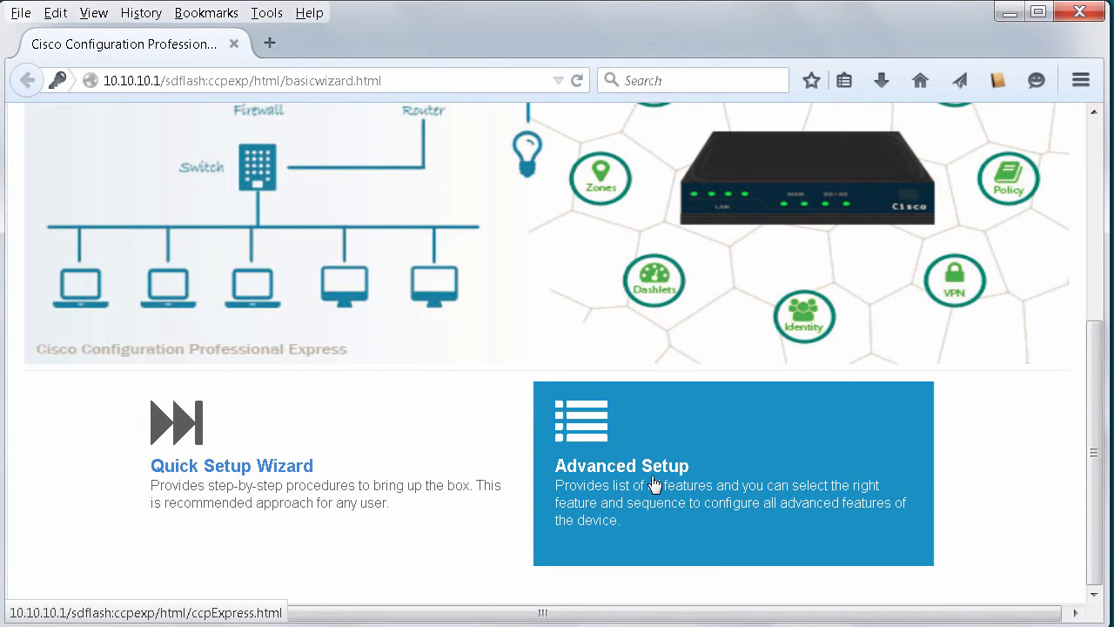
pyautogui.click(245, 480)
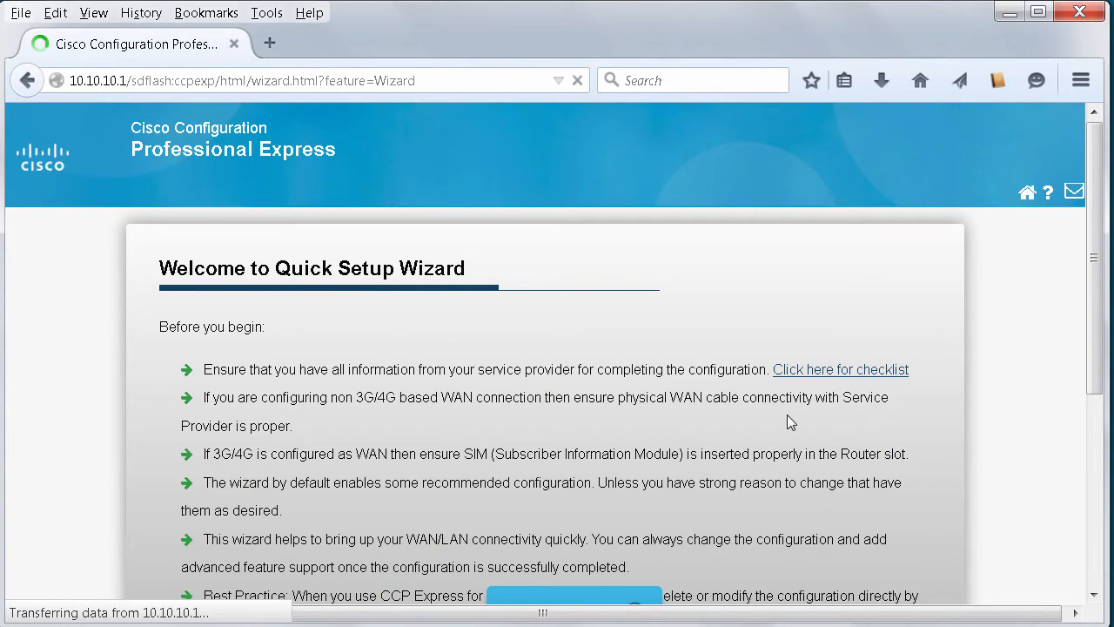
pyautogui.scroll(-5, 790, 423)
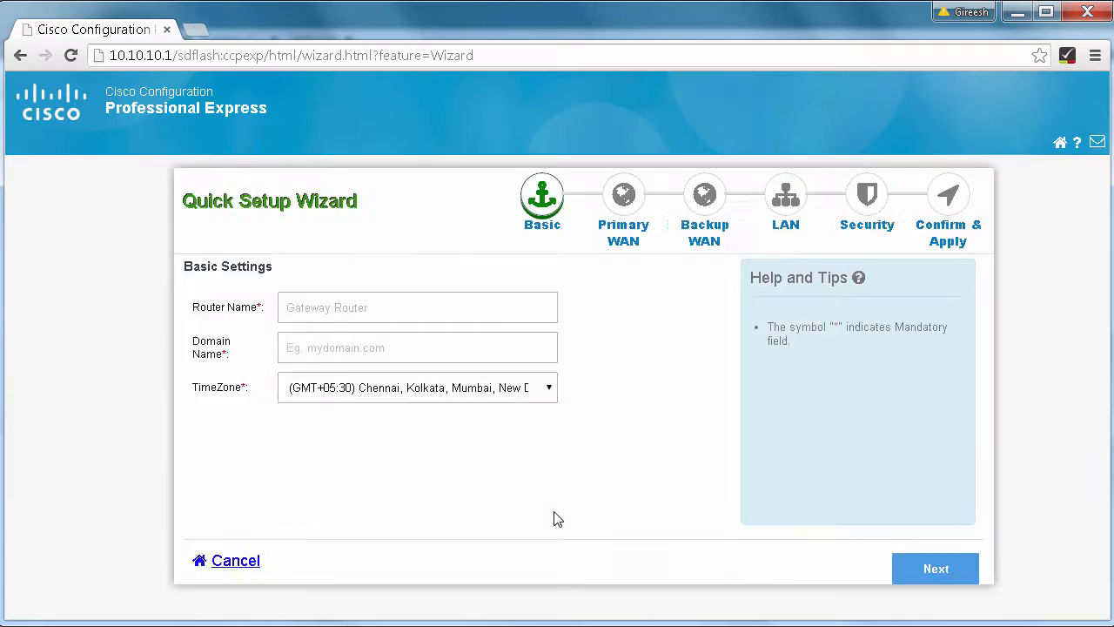
# Step: Enter router name myrouter and domain mydomain.com, keep the current time zone, and continue
pyautogui.click(297, 309)
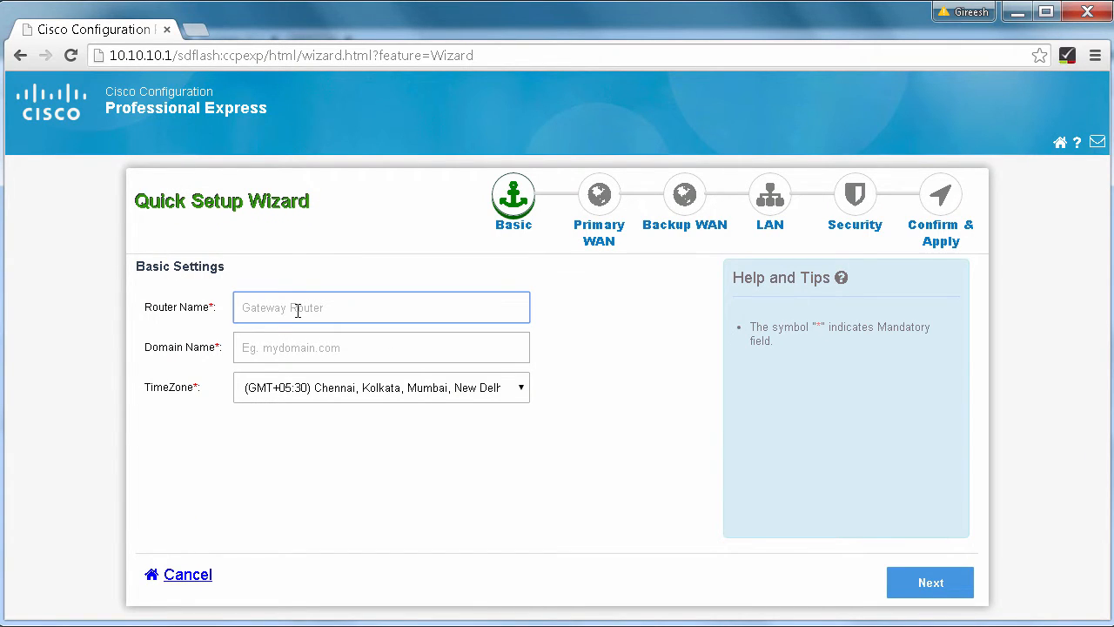
pyautogui.write('myrouter')
pyautogui.click(360, 350)
pyautogui.write('myd')
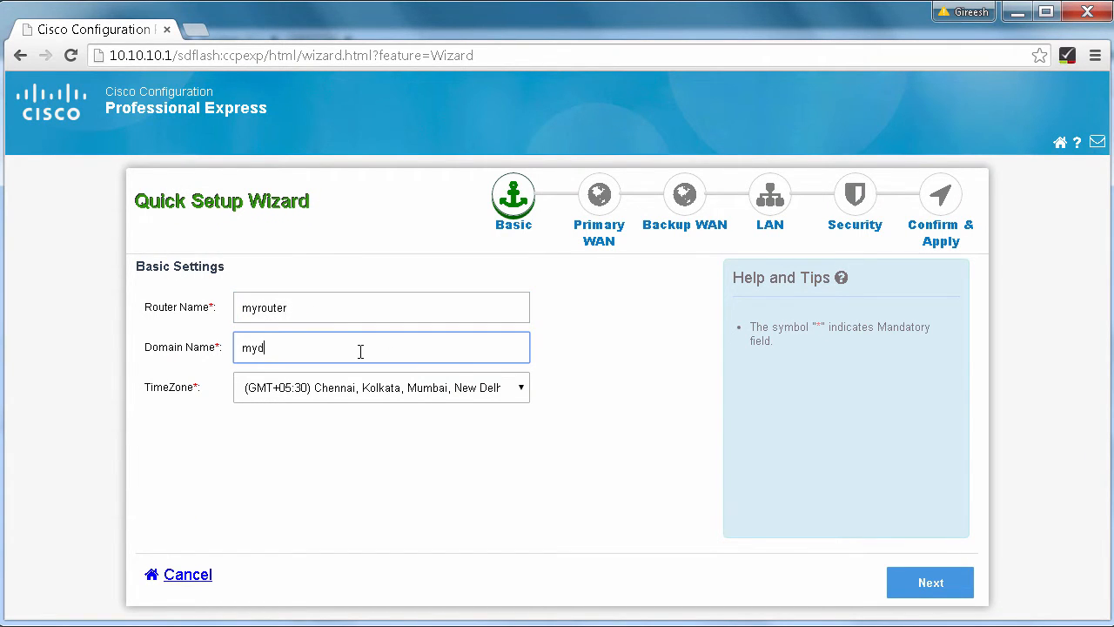
pyautogui.write('omain.com')
pyautogui.click(514, 396)
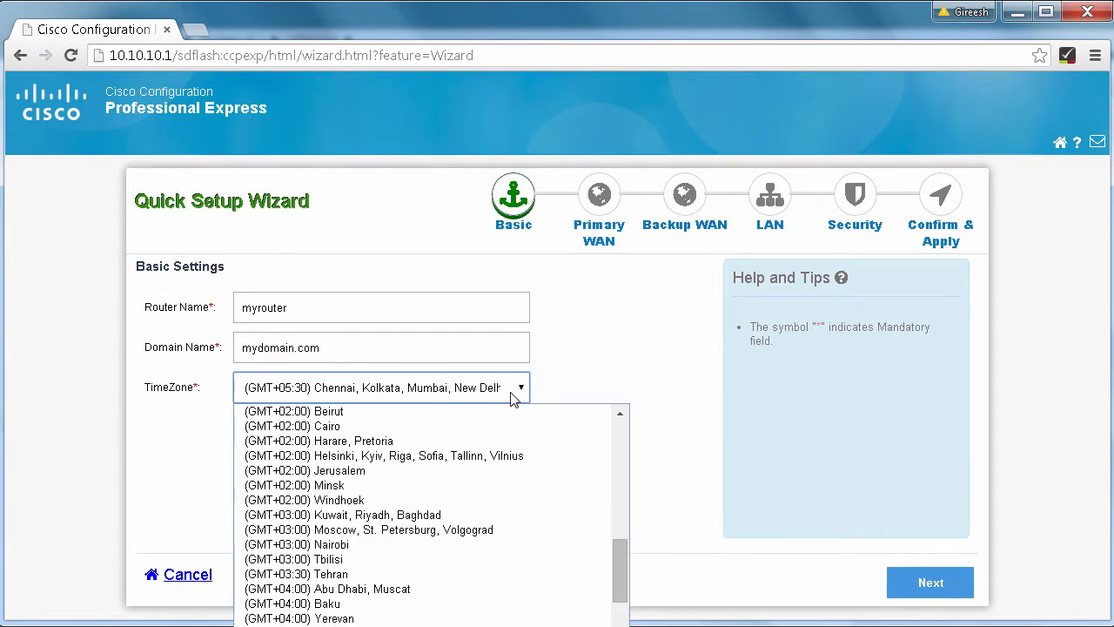
pyautogui.press('Escape')
pyautogui.click(928, 581)
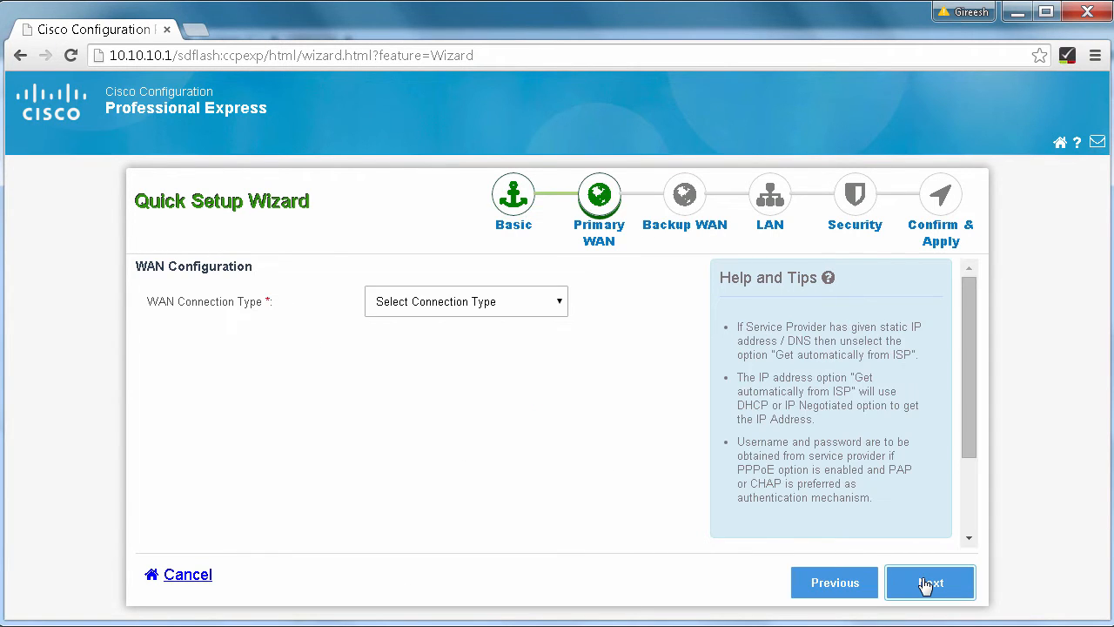
# Step: Set the primary WAN connection type to 3G/4G on interface Cellular 0/0/0
pyautogui.click(528, 306)
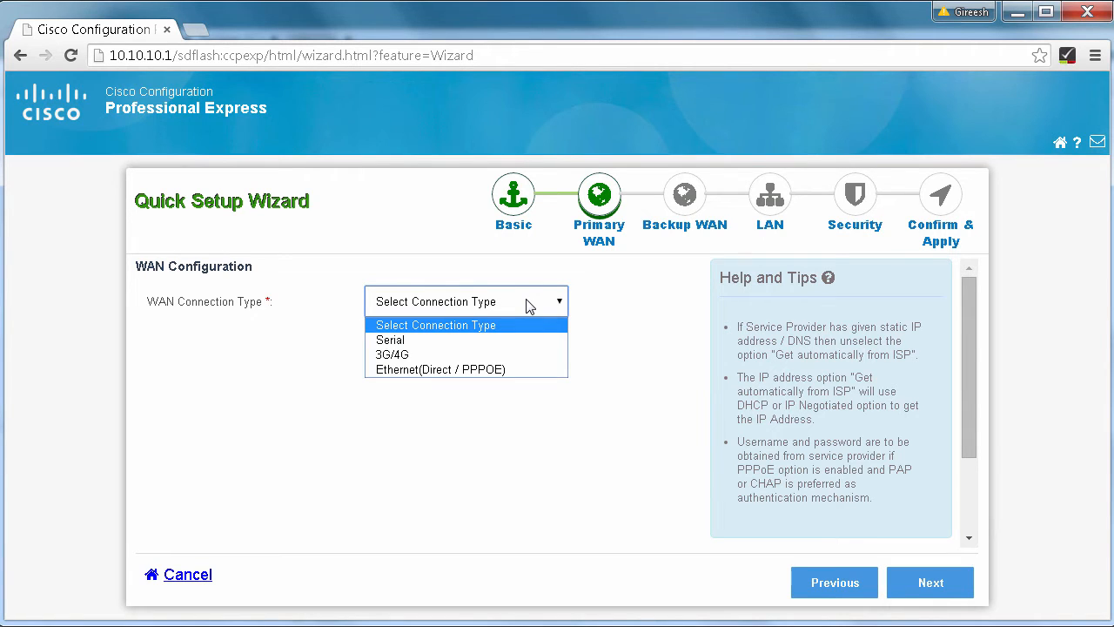
pyautogui.click(418, 357)
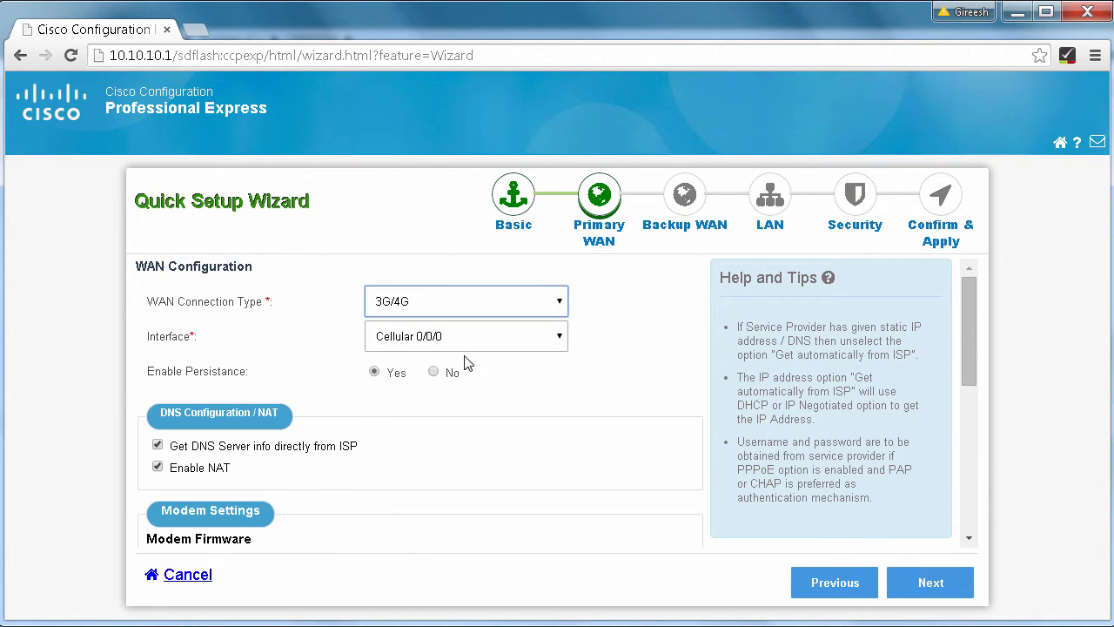
pyautogui.click(547, 342)
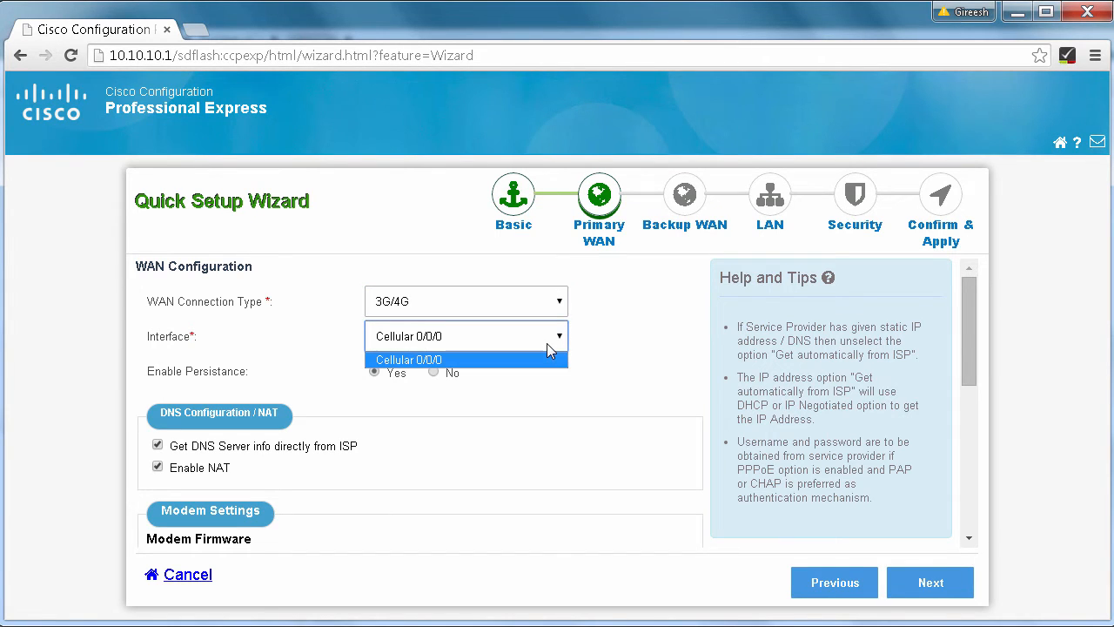
pyautogui.click(547, 343)
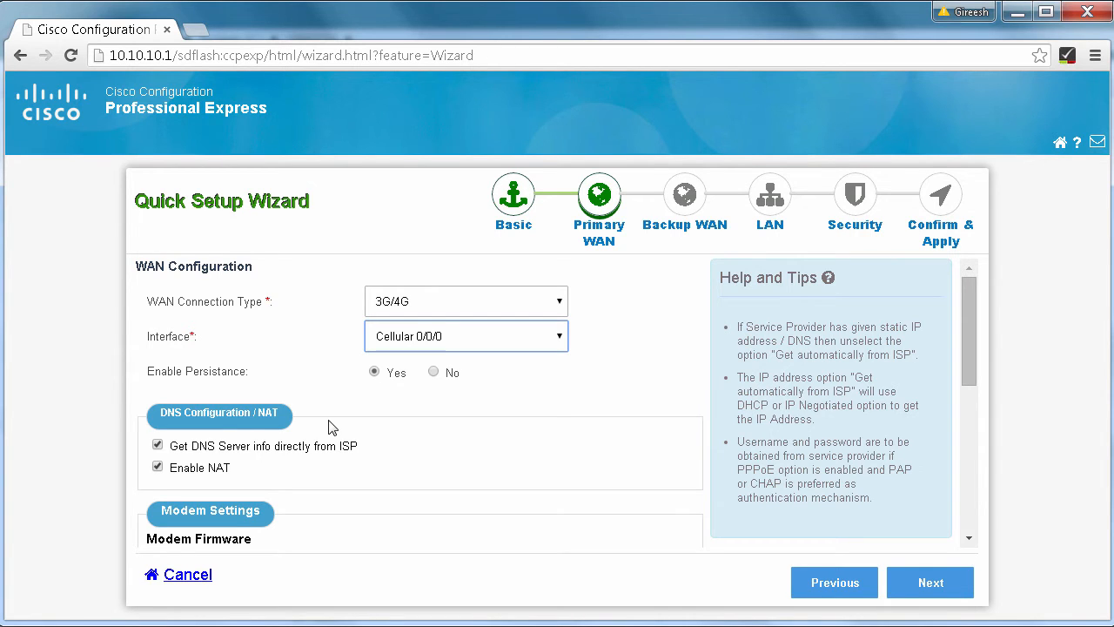
# Step: Keep 'Get DNS Server info directly from ISP' enabled after briefly viewing the Primary DNS field
pyautogui.click(158, 447)
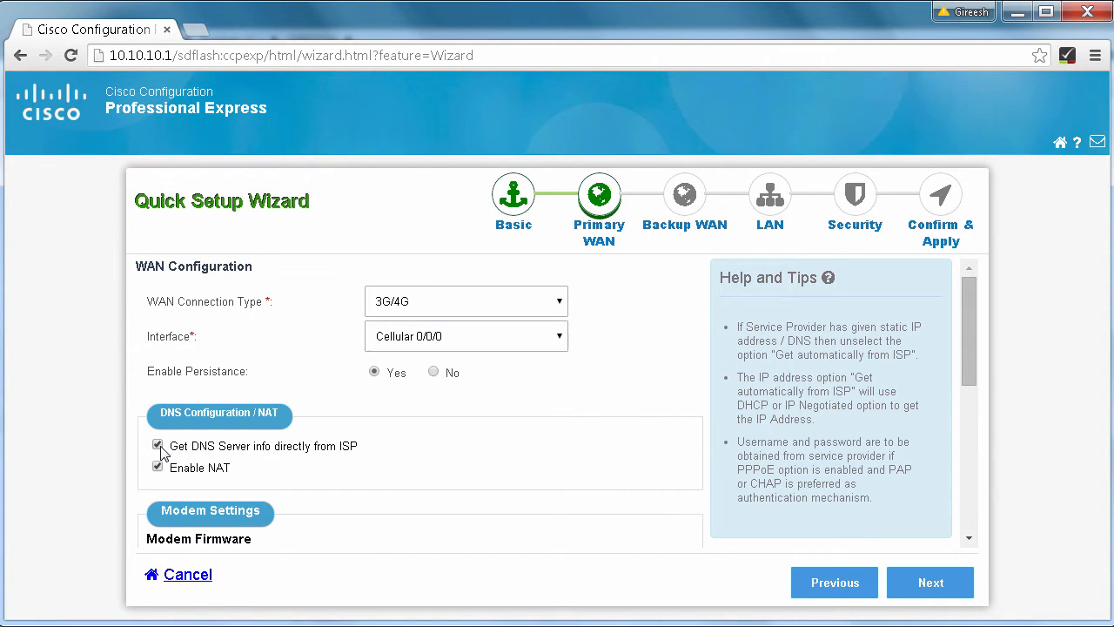
pyautogui.click(308, 474)
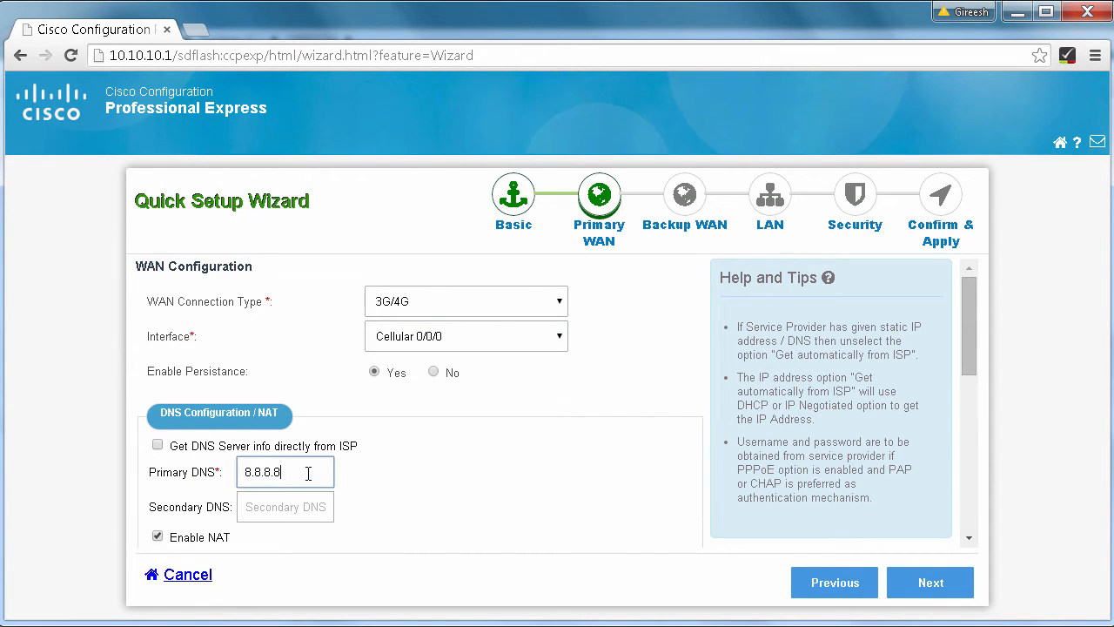
pyautogui.click(159, 453)
pyautogui.click(158, 449)
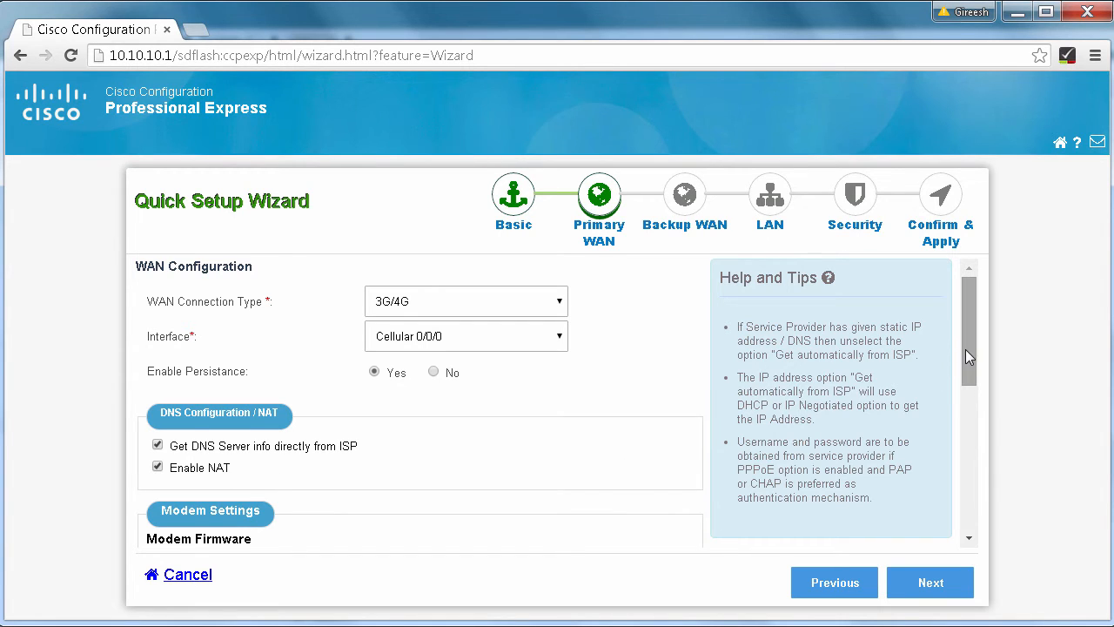
pyautogui.moveTo(968, 349); pyautogui.dragTo(954, 413)
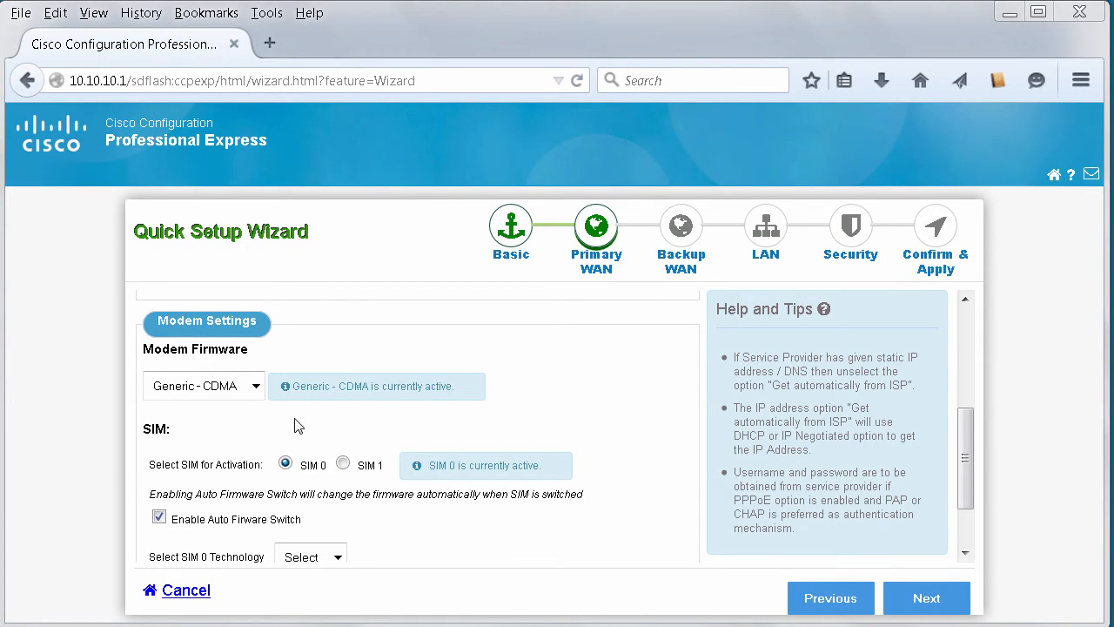
# Step: Activate Generic - UMTS as the modem firmware
pyautogui.click(257, 386)
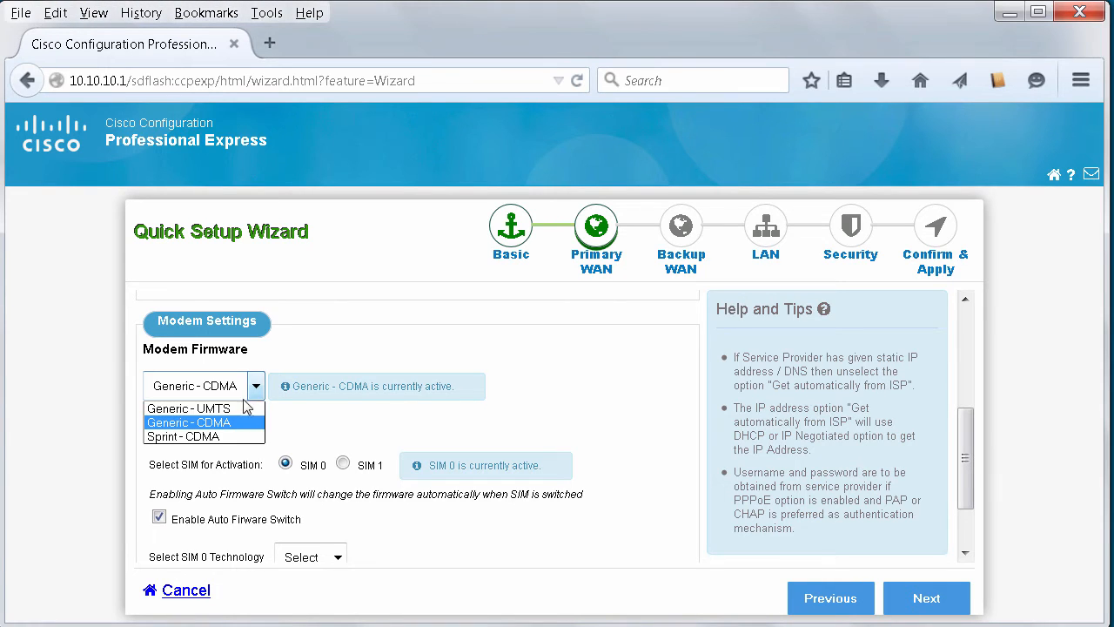
pyautogui.click(223, 406)
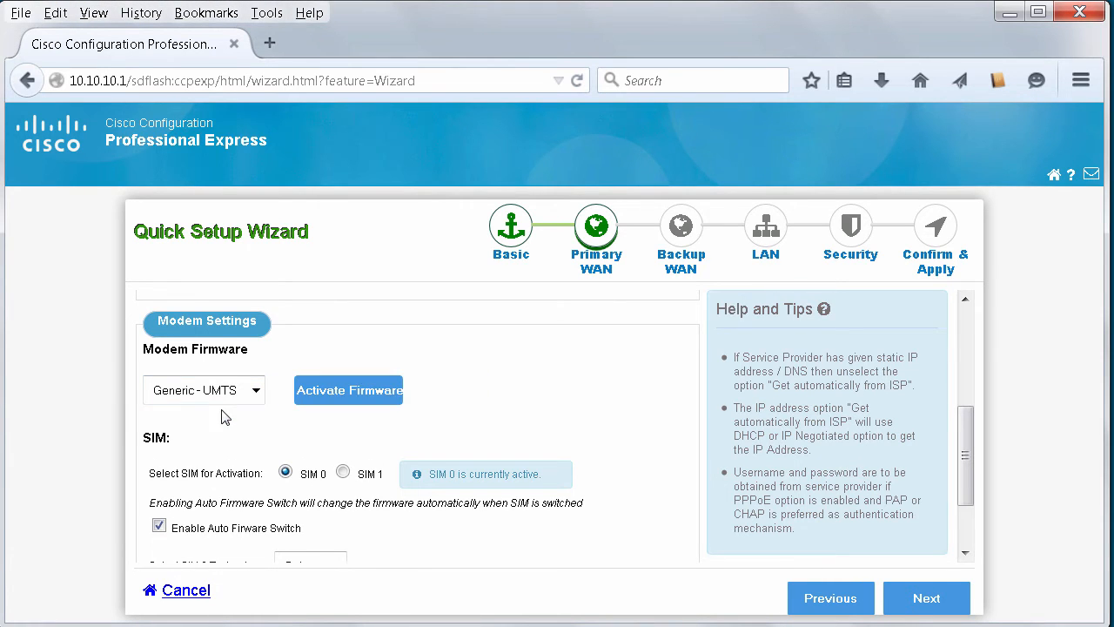
pyautogui.click(352, 396)
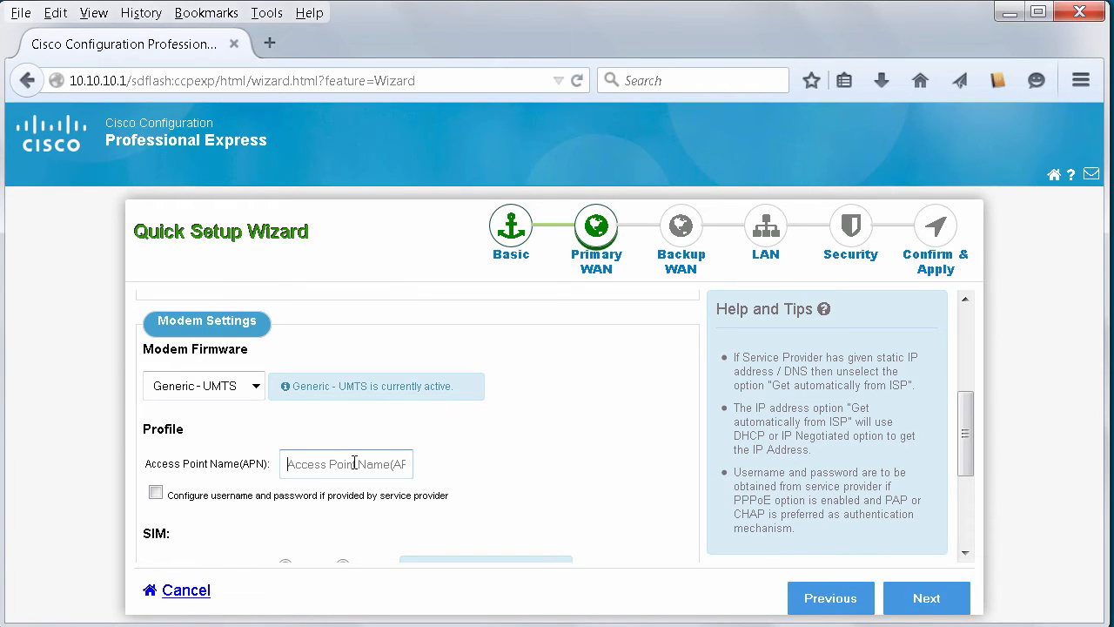
# Step: Enter live.airtel.in as the access point name
pyautogui.write('live.airtel.in')
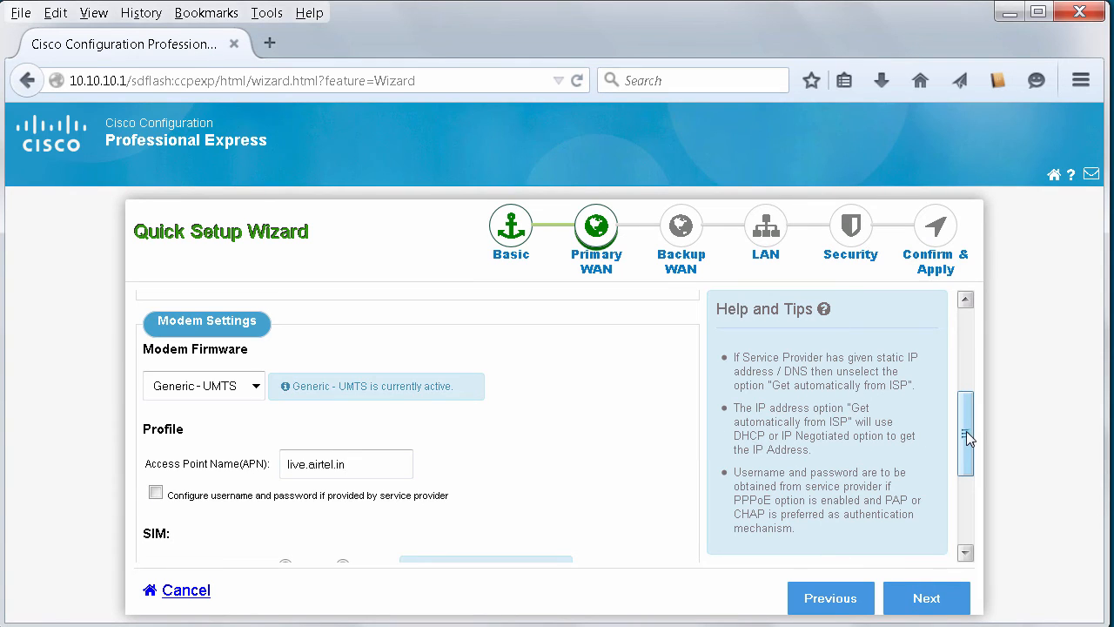
pyautogui.moveTo(967, 431); pyautogui.dragTo(964, 459)
pyautogui.scroll(-3, 964, 462)
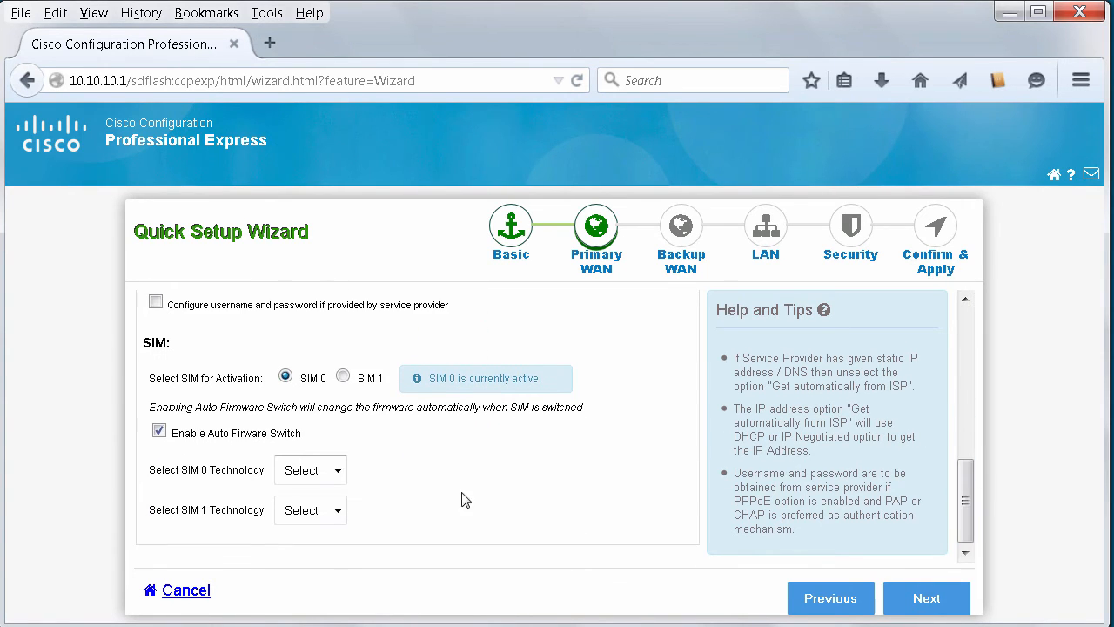
# Step: Activate SIM 1, set SIM 0 technology to CDMA and SIM 1 to GSM, then continue
pyautogui.click(344, 377)
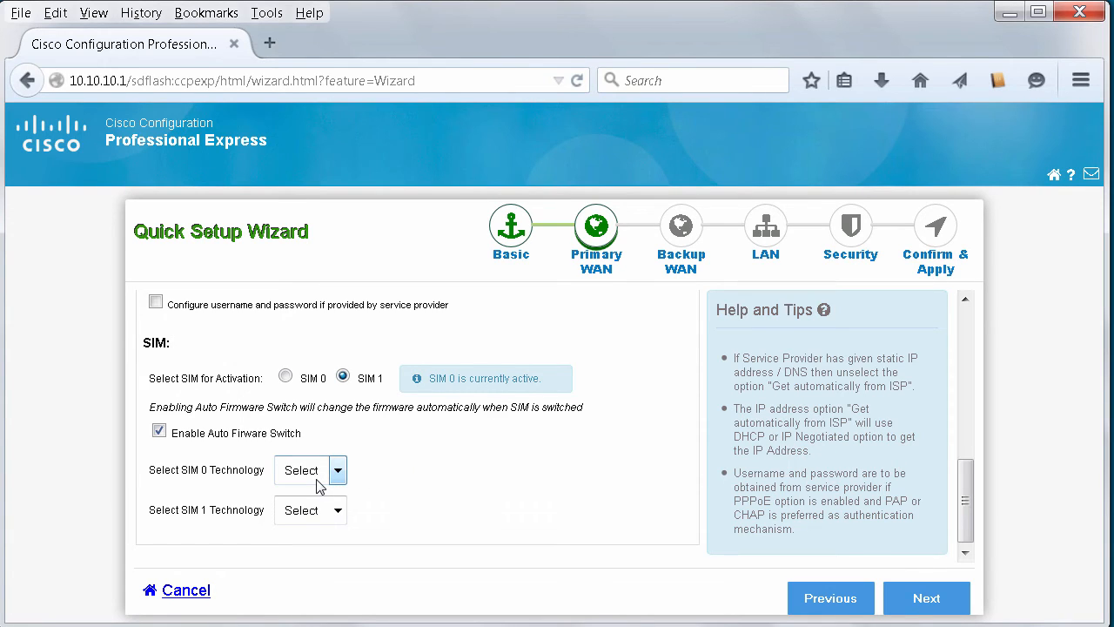
pyautogui.click(318, 485)
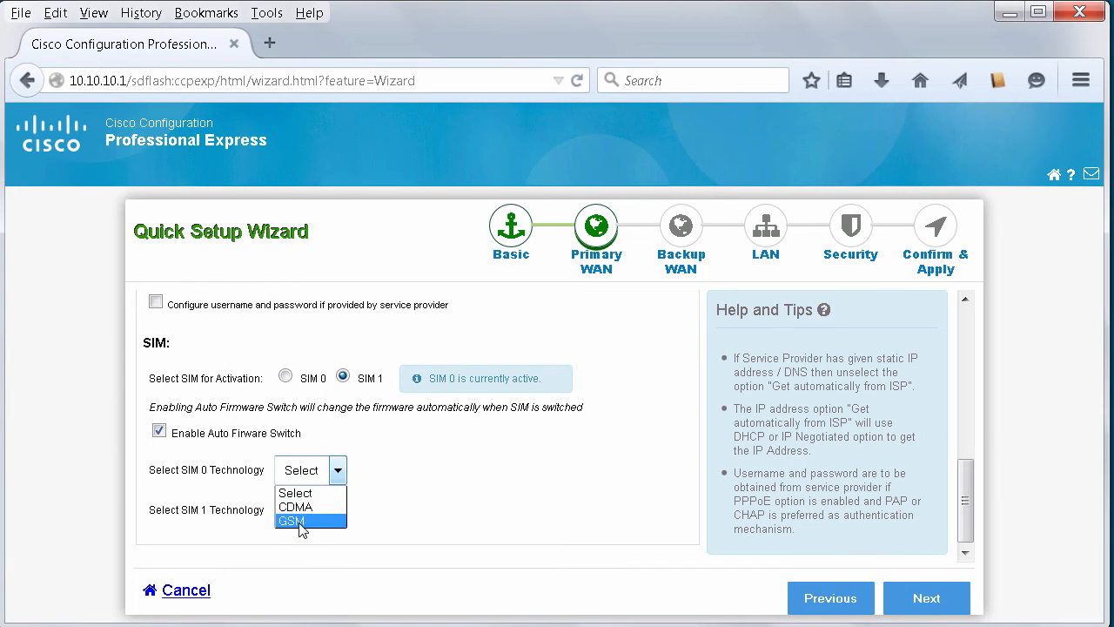
pyautogui.click(299, 512)
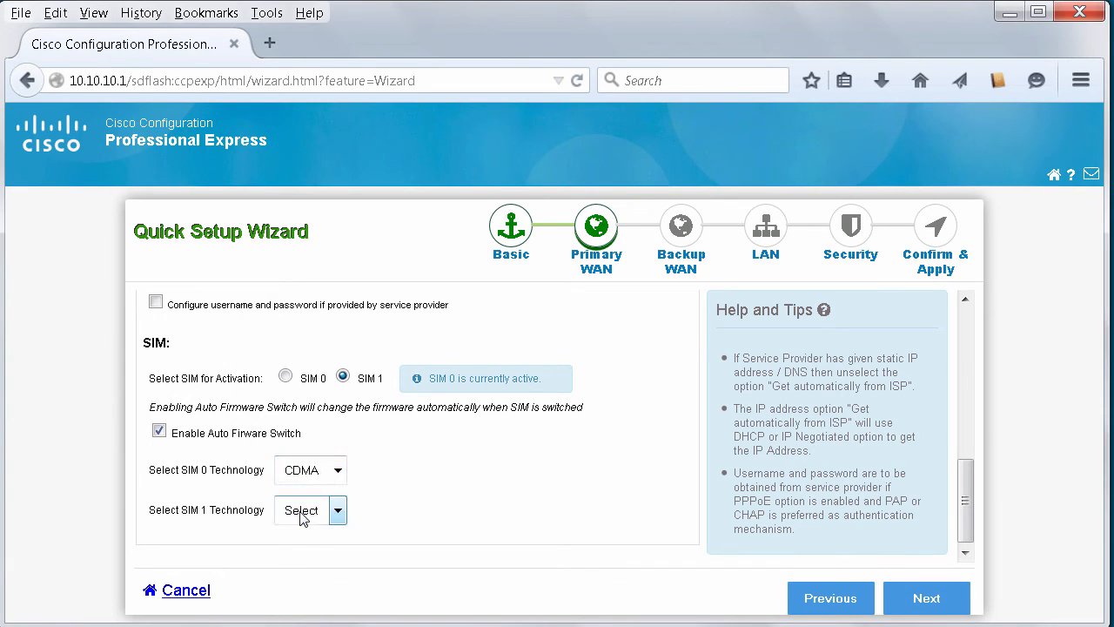
pyautogui.click(337, 512)
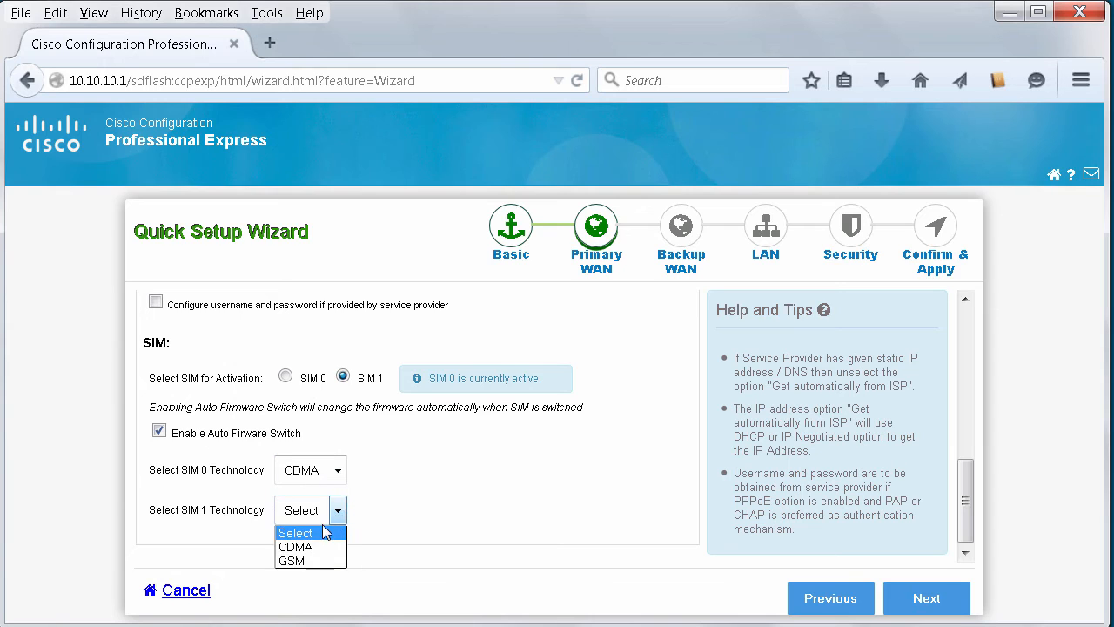
pyautogui.click(334, 557)
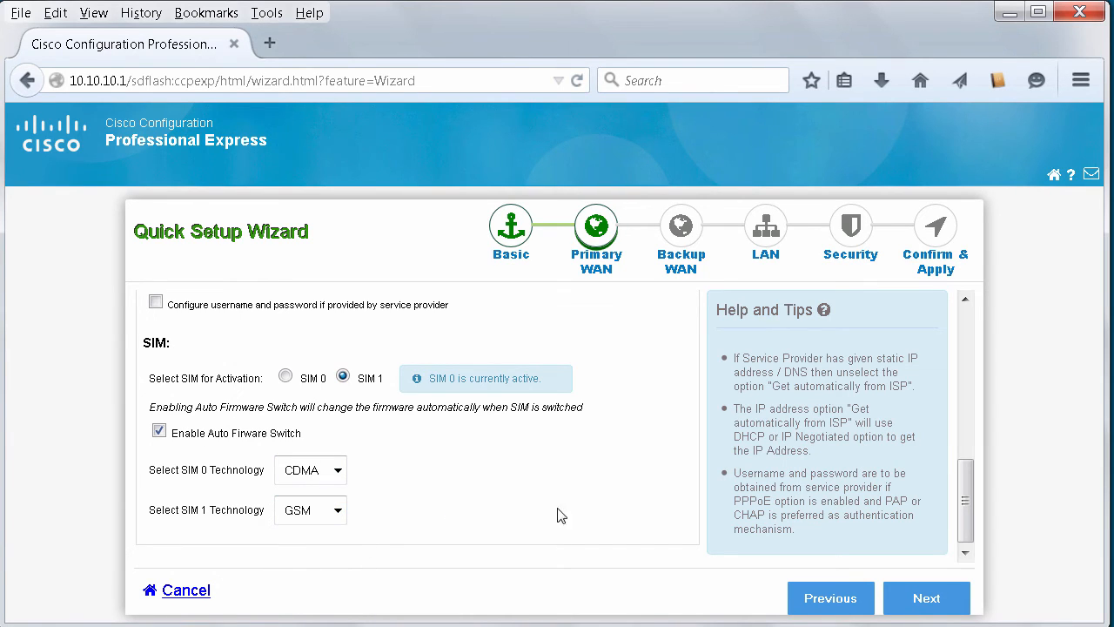
pyautogui.moveTo(968, 496); pyautogui.dragTo(967, 504)
pyautogui.click(927, 601)
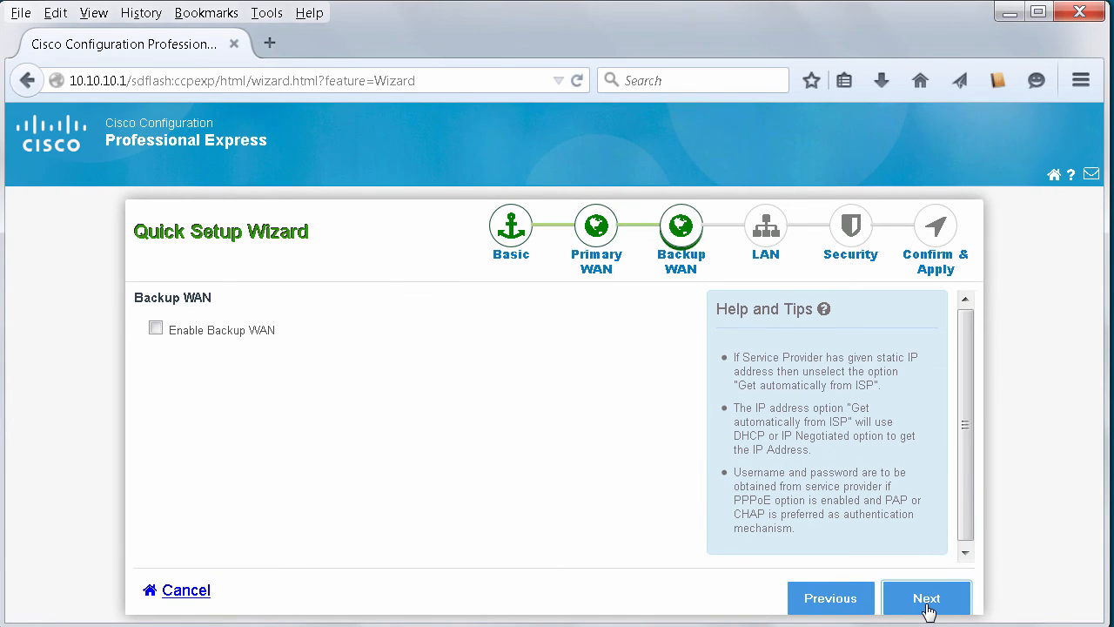
# Step: Leave Enable Backup WAN unchecked with no backup connection type, and continue to LAN
pyautogui.click(155, 328)
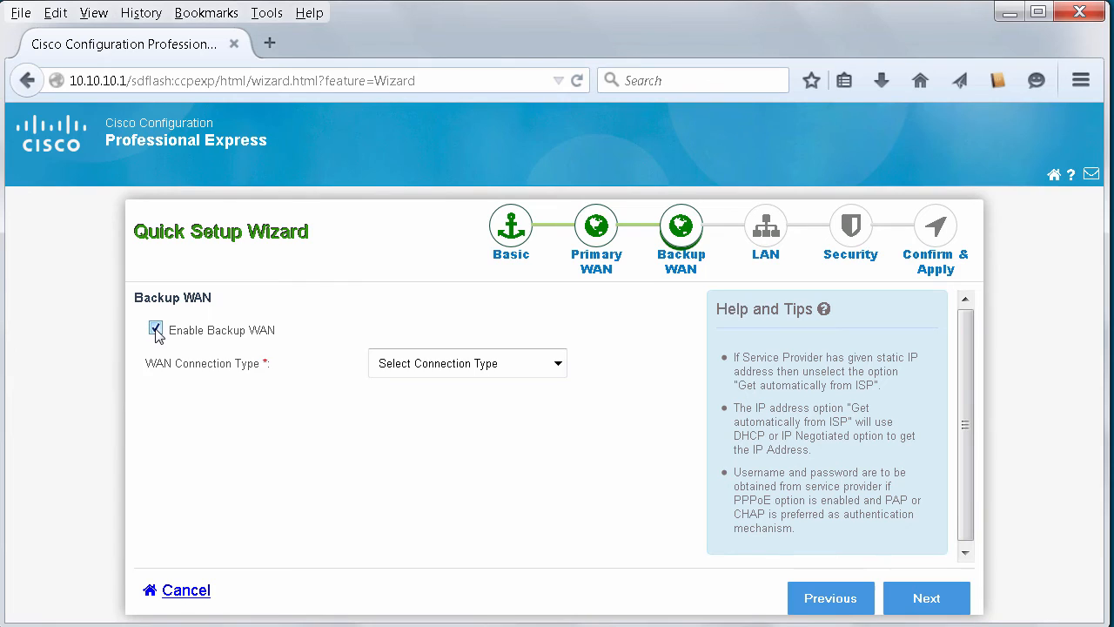
pyautogui.click(558, 364)
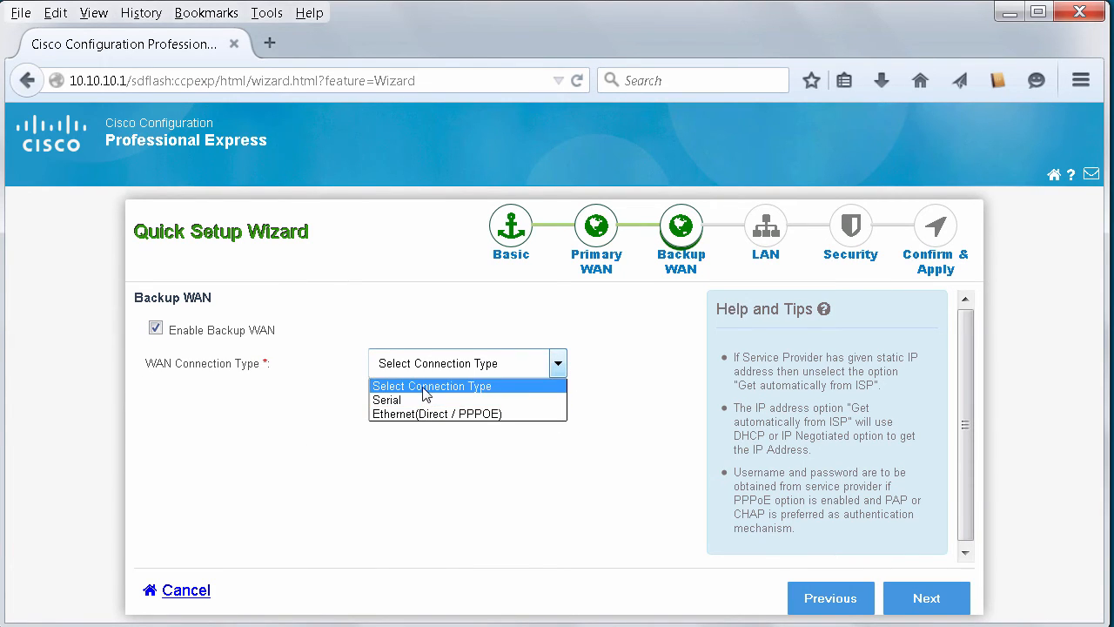
pyautogui.click(391, 463)
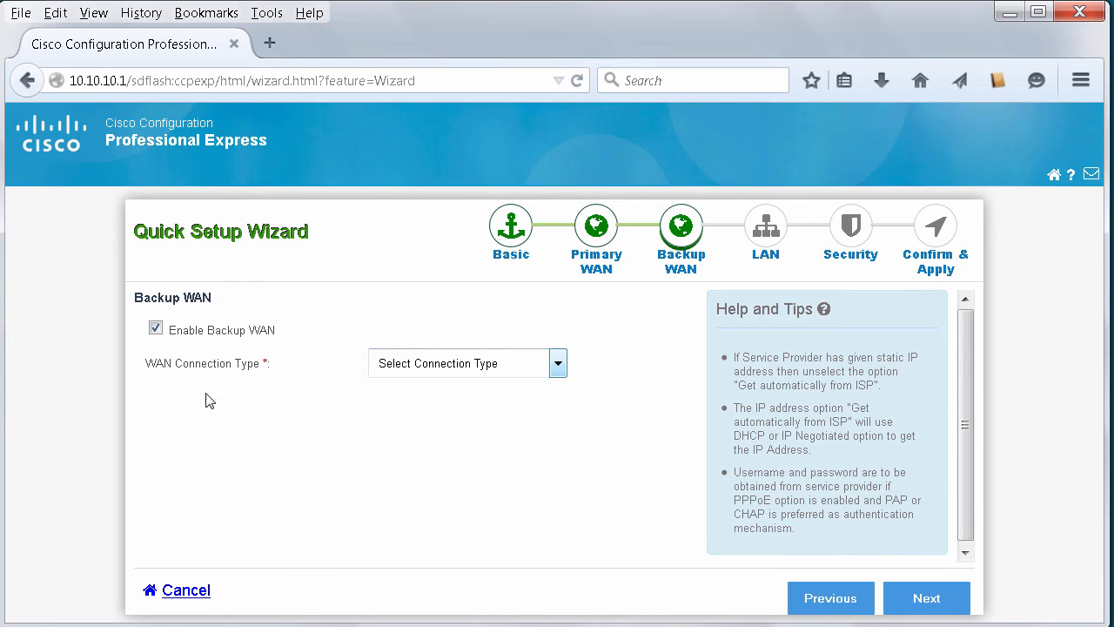
pyautogui.click(156, 332)
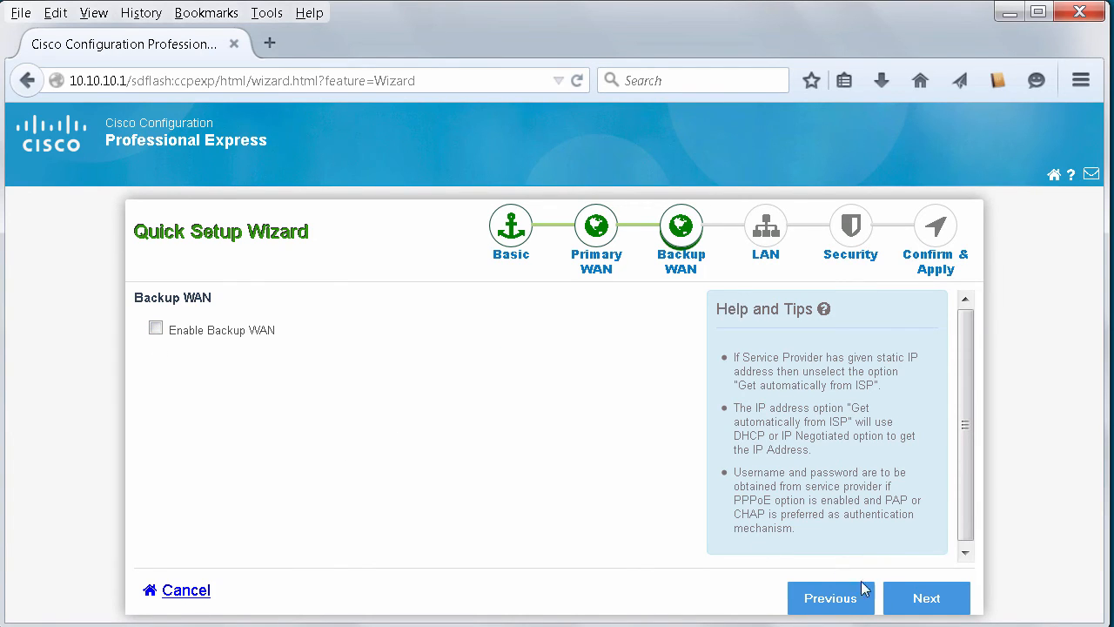
pyautogui.click(922, 601)
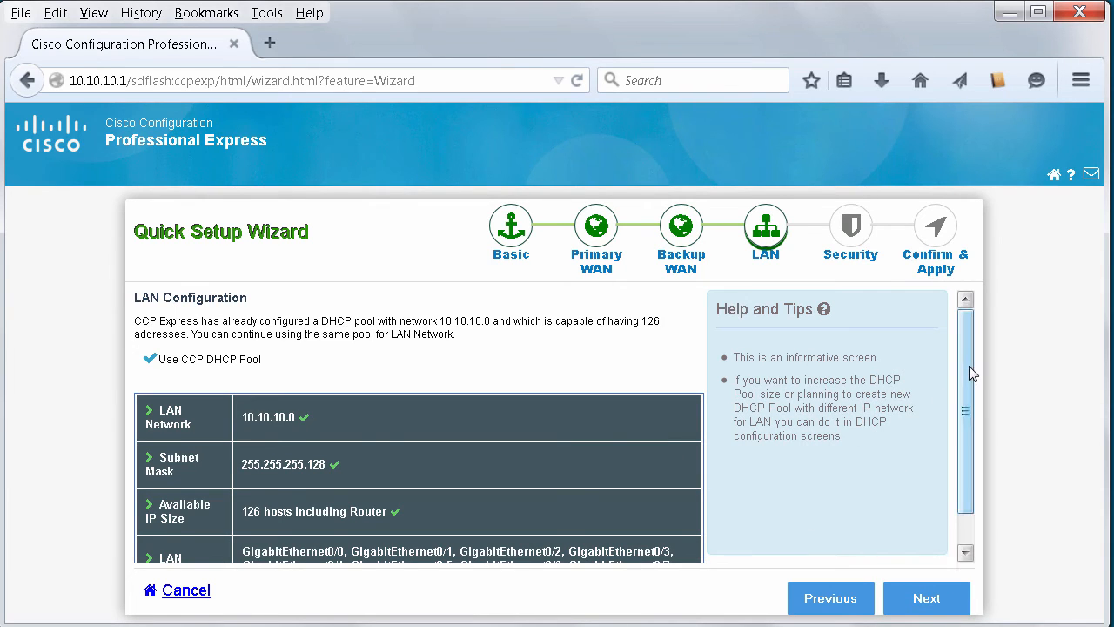
# Step: Keep the default LAN DHCP pool and enable firewall features with the basic-traffic policy
pyautogui.moveTo(969, 366); pyautogui.dragTo(970, 418)
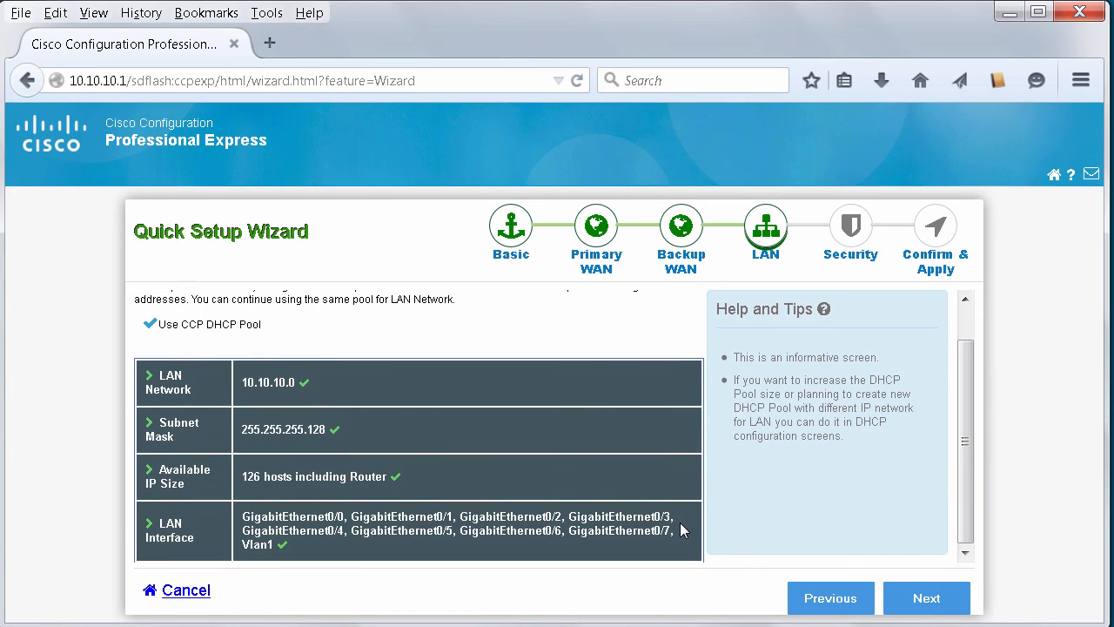
pyautogui.click(925, 602)
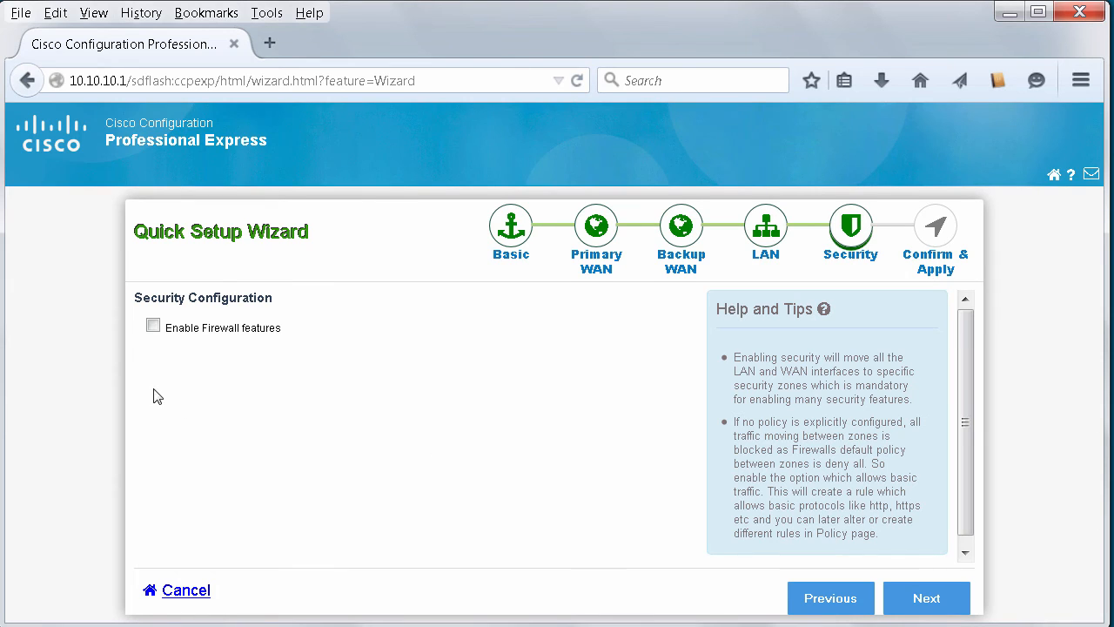
pyautogui.click(153, 326)
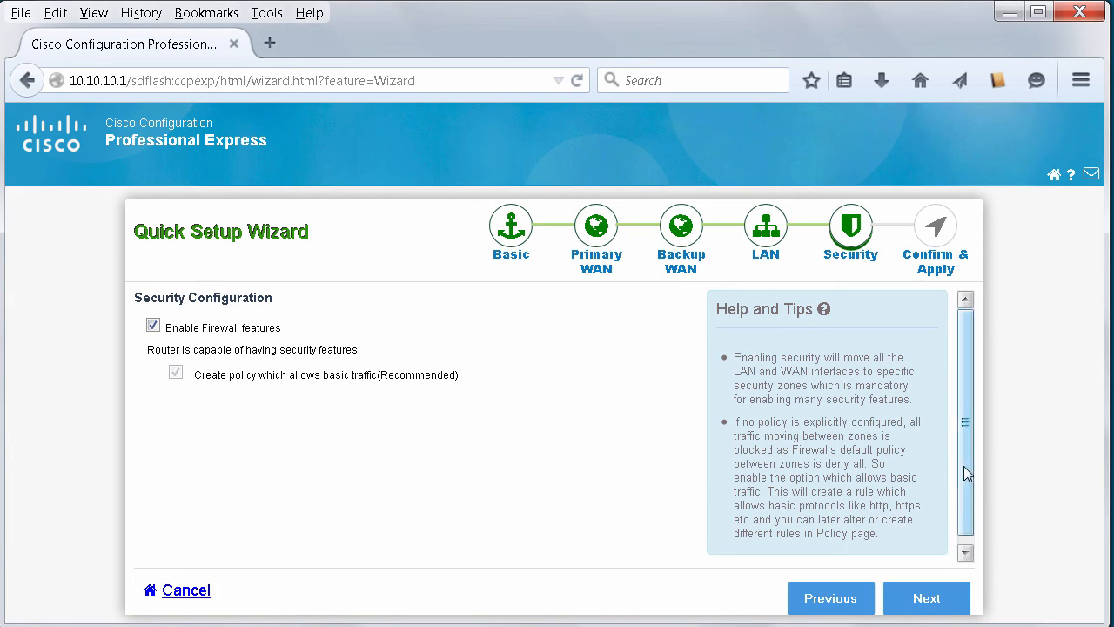
pyautogui.scroll(-2, 970, 464)
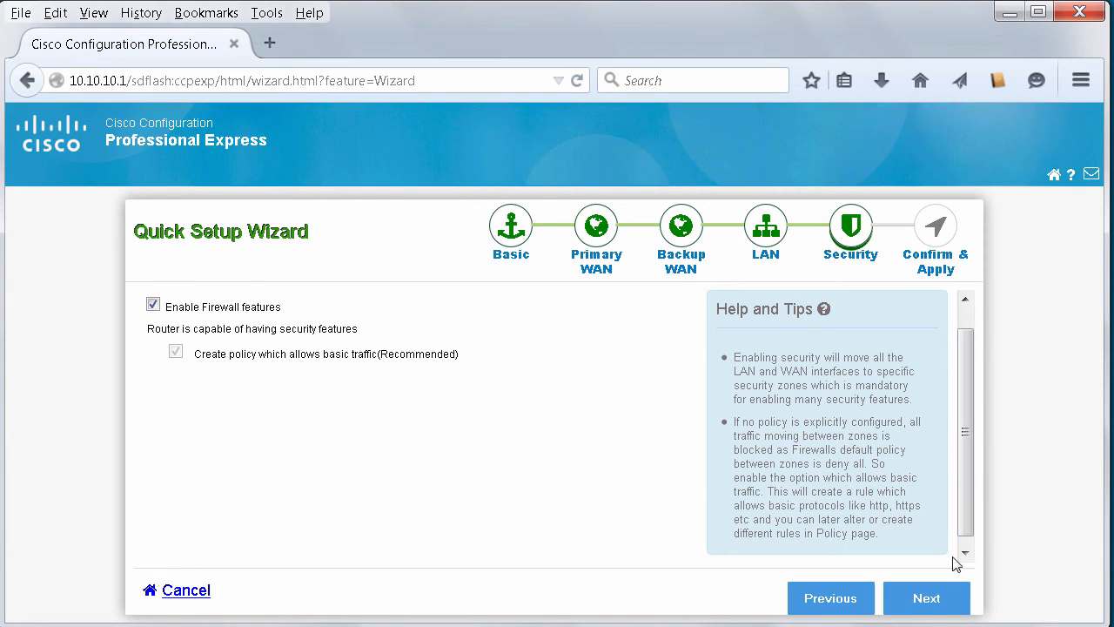
pyautogui.click(945, 600)
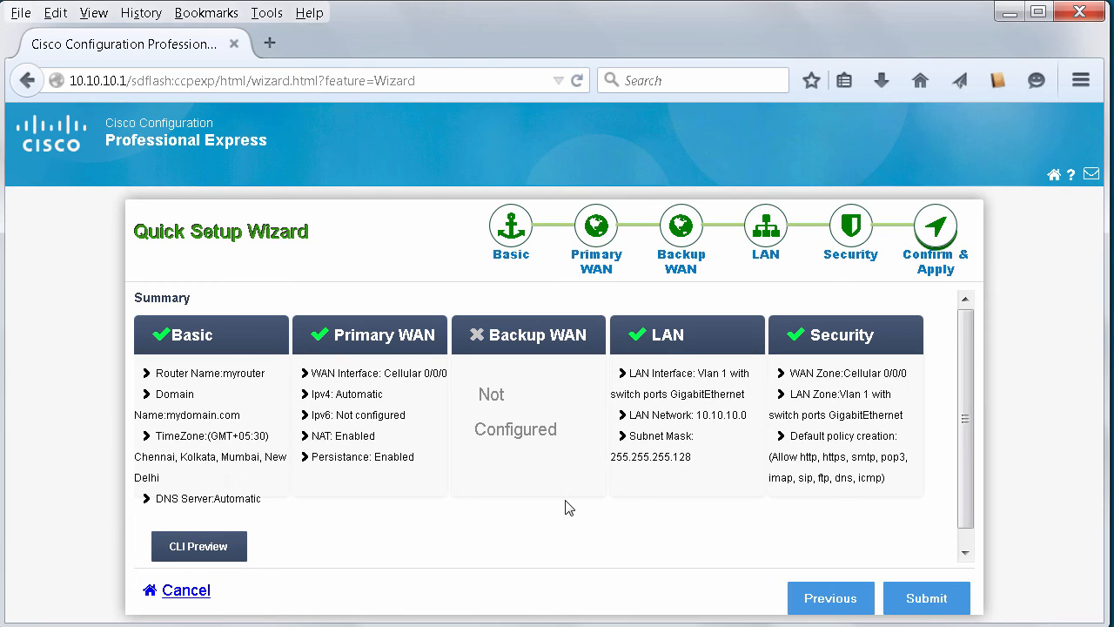
pyautogui.click(199, 546)
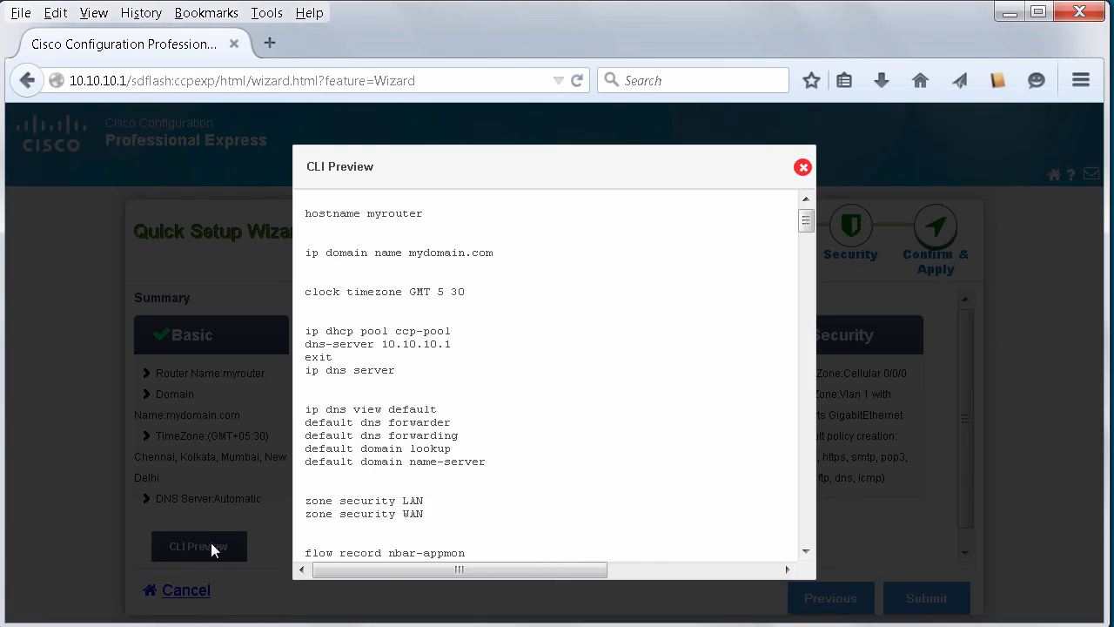
pyautogui.moveTo(810, 231)
pyautogui.mouseDown()
pyautogui.moveTo(809, 527)
pyautogui.moveTo(808, 218)
pyautogui.mouseUp()
pyautogui.click(802, 170)
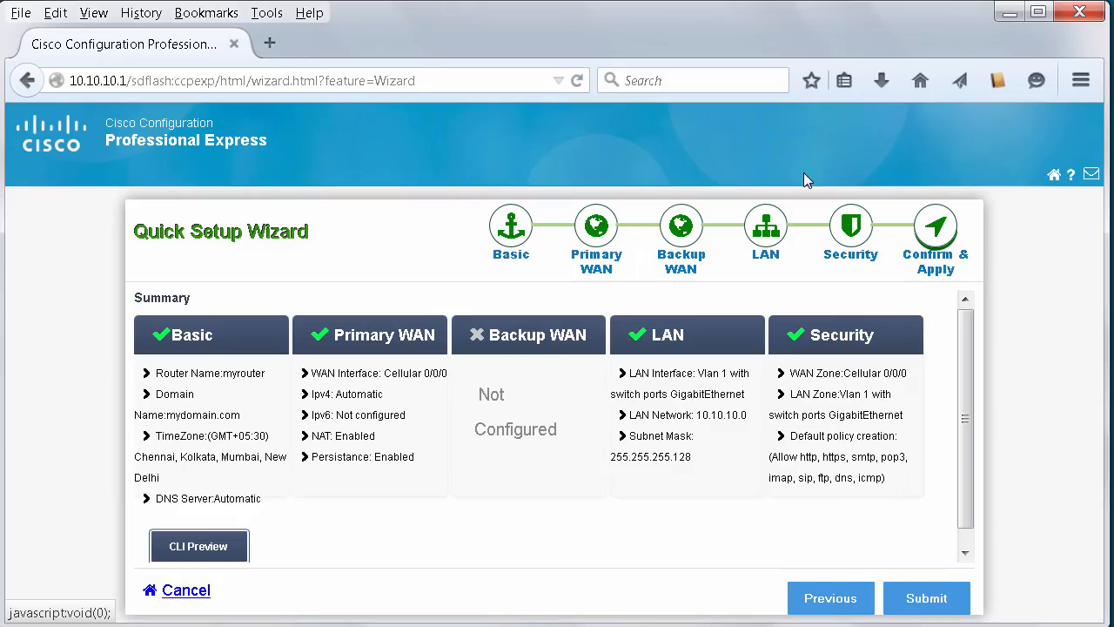
pyautogui.click(942, 600)
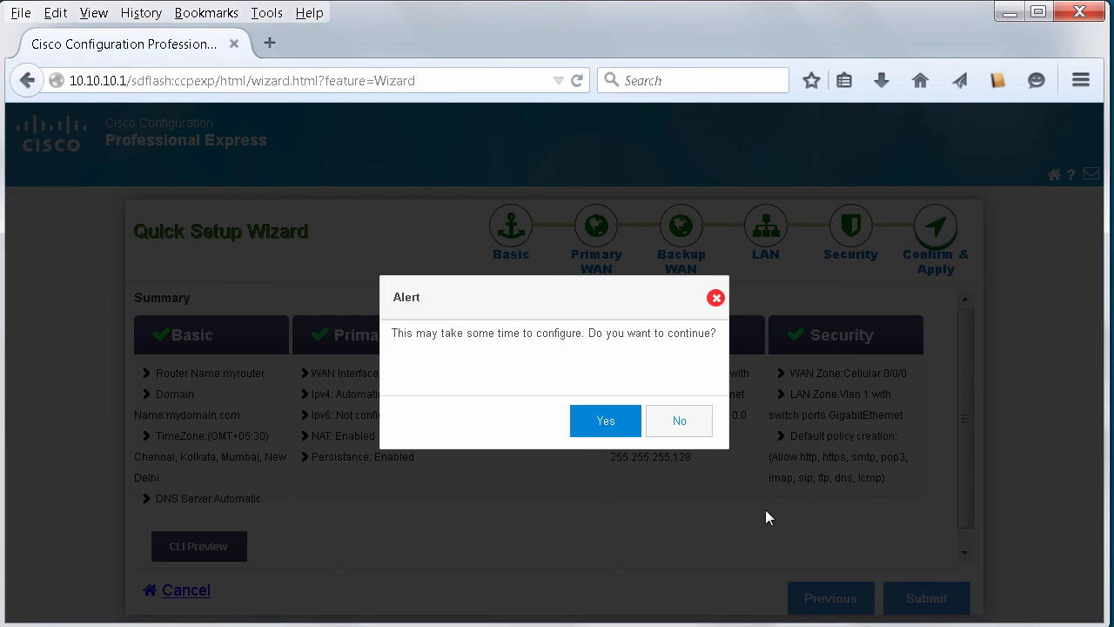
pyautogui.click(603, 423)
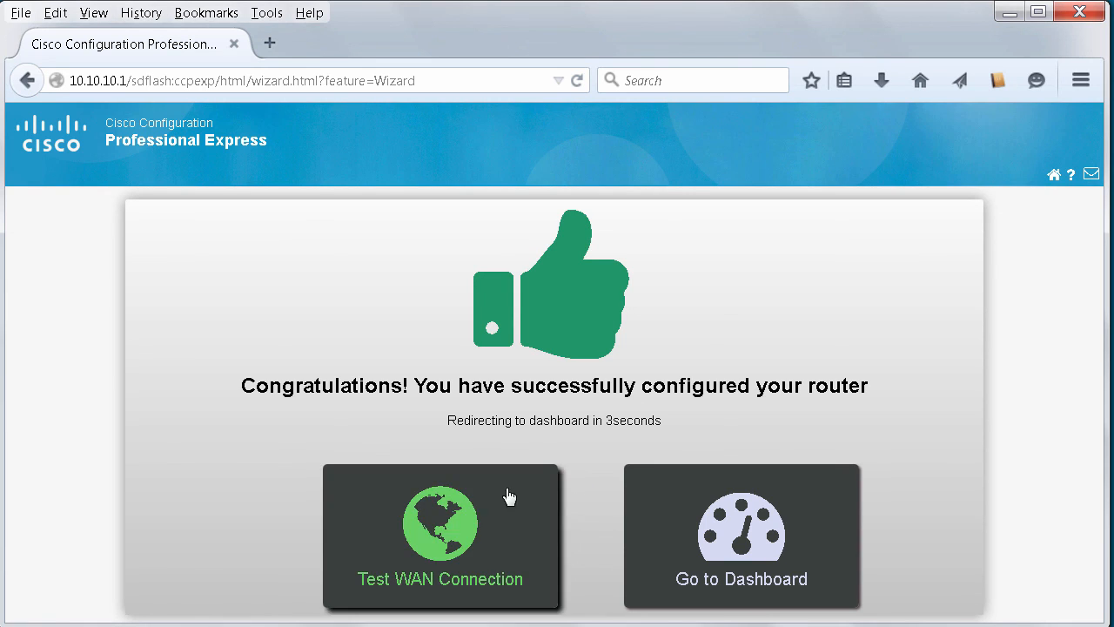
pyautogui.click(455, 513)
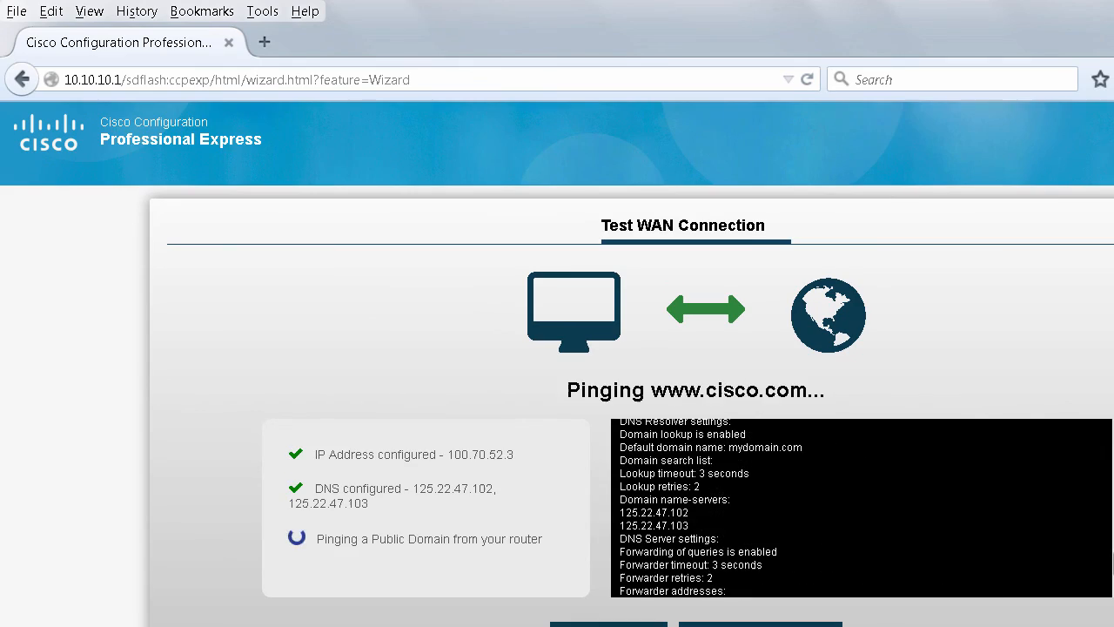